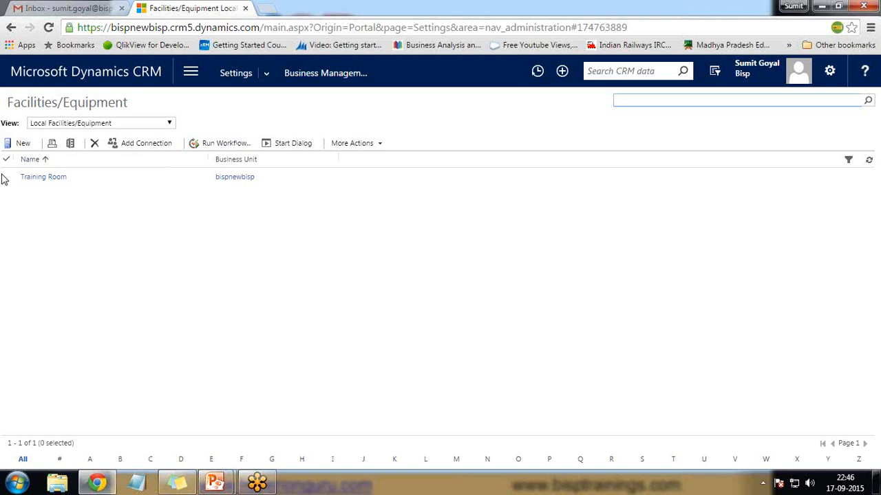
Step: Try to delete the Training Room record from the local facilities and equipment list
left_click(7, 178)
left_click(94, 143)
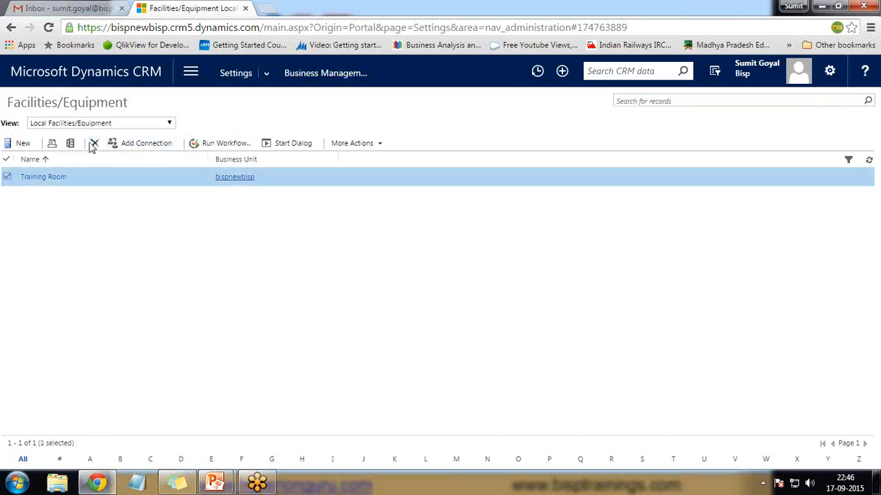
left_click(483, 151)
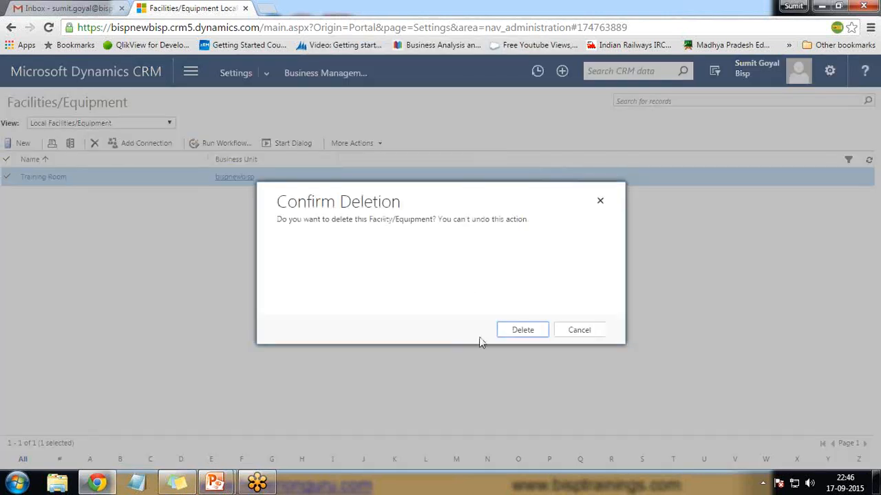
left_click(533, 335)
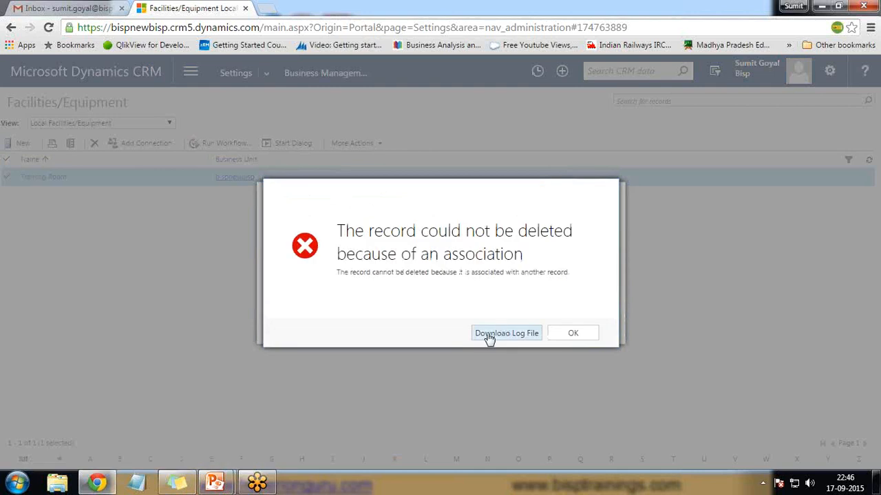
left_click(561, 334)
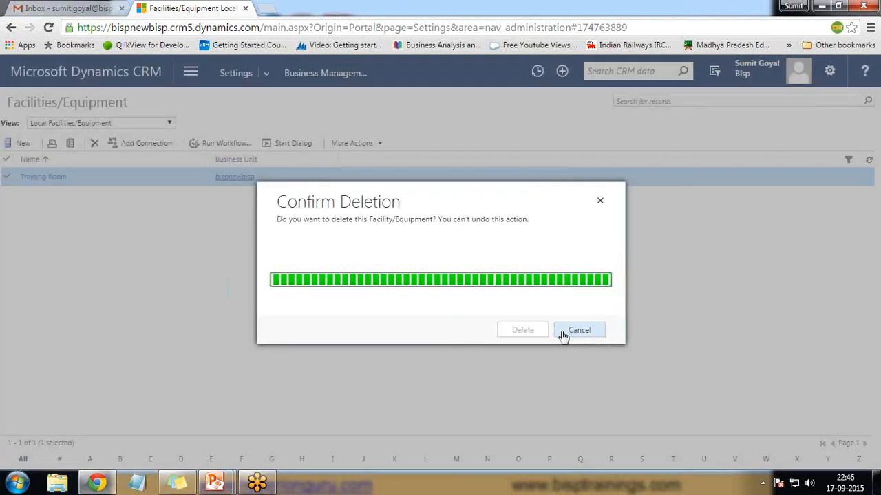
left_click(601, 201)
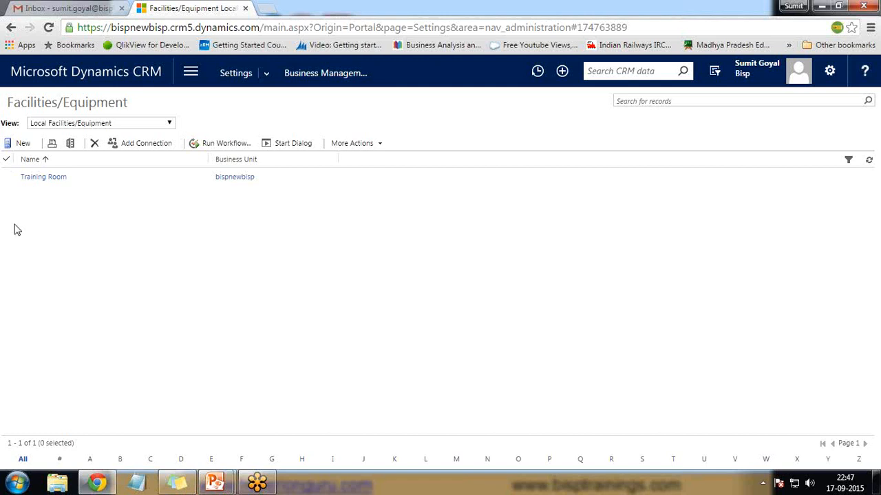
Step: Create and save a facility record named Training Room Big at site Gurgaon Sec 48, with the description "Training Room for 40 people"
left_click(19, 143)
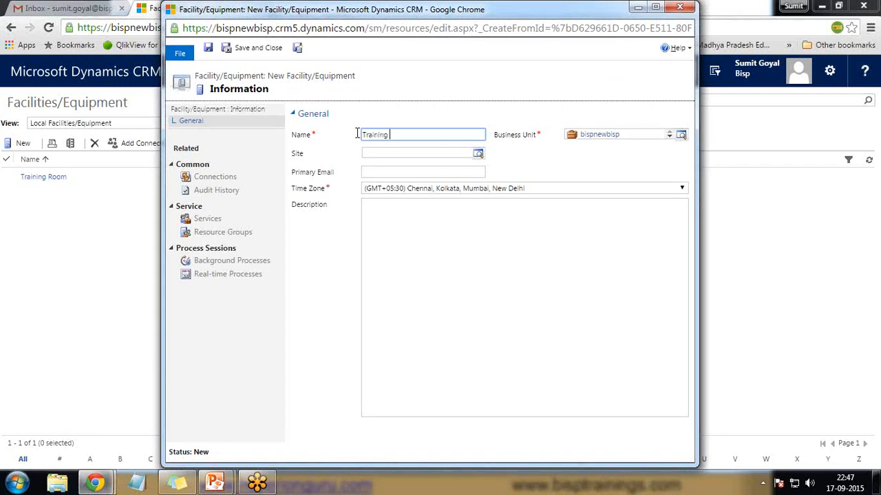
type("Training Room Big")
left_click(478, 154)
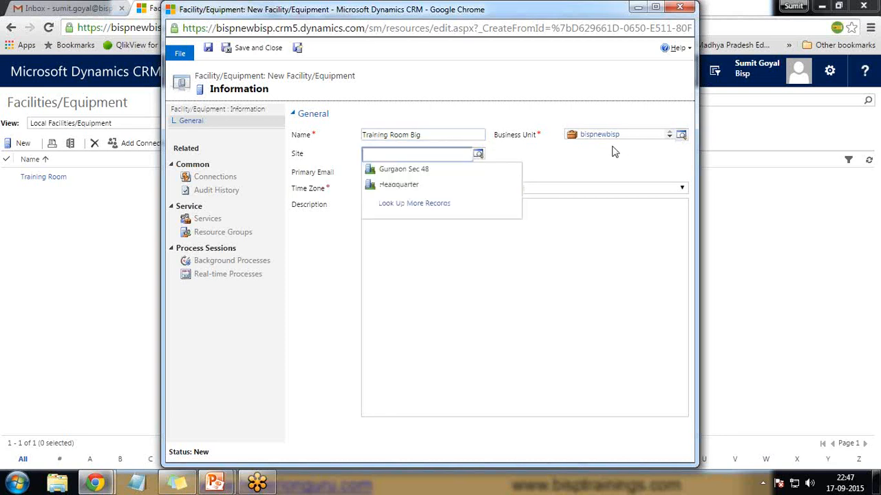
left_click(401, 169)
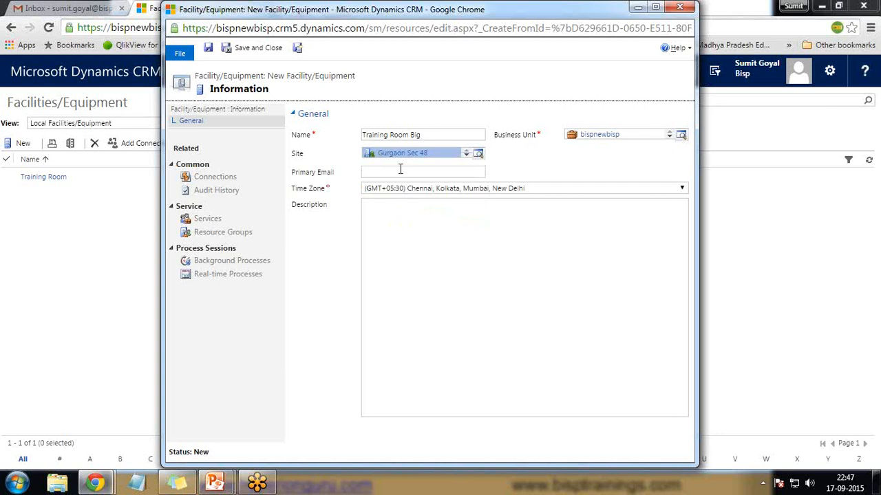
left_click(400, 171)
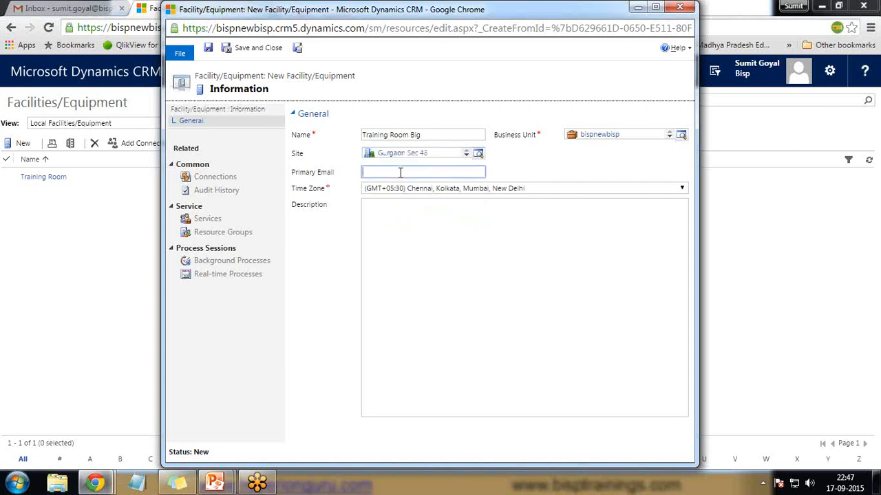
left_click(371, 228)
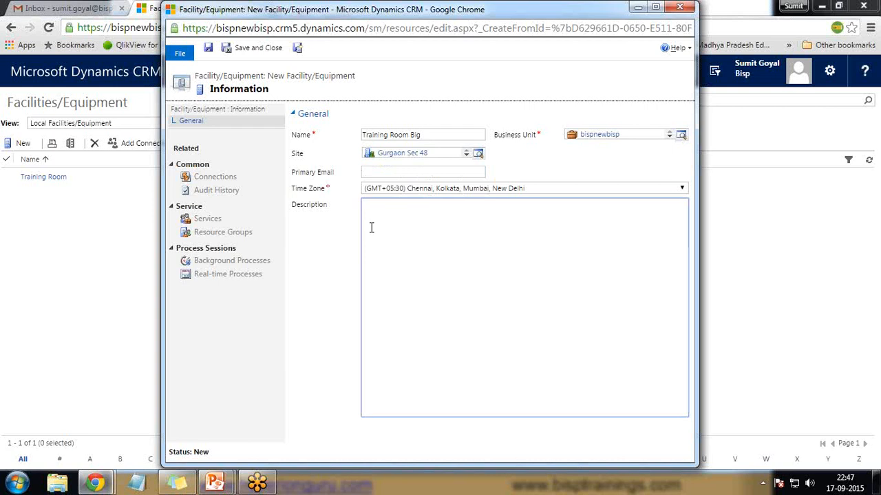
type("Training Room for 40 people")
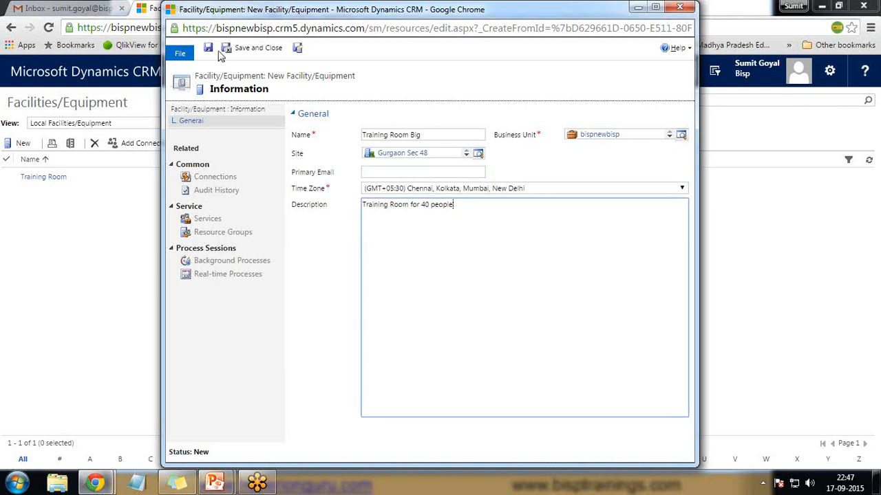
left_click(242, 53)
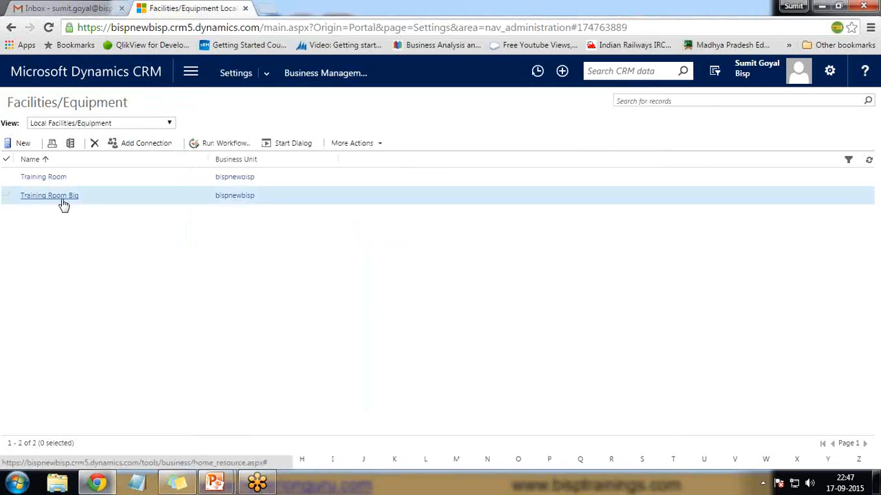
Step: Create and save an equipment record named Projector at site Gurgaon Sec 48, with the description "Big Projector Wall Mounted"
left_click(19, 143)
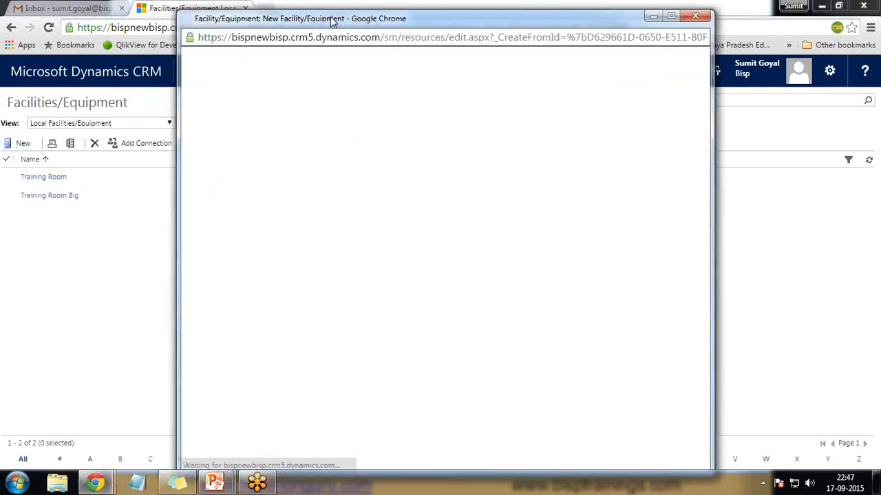
type("P")
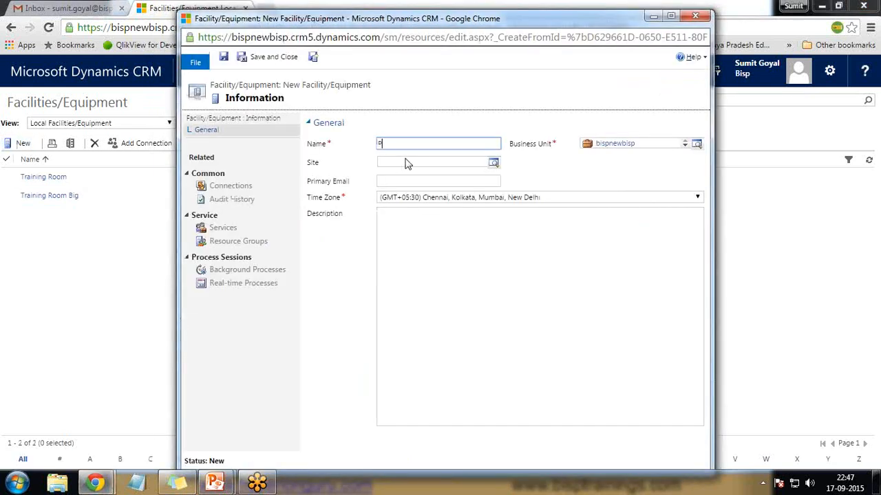
type("rojector")
key("Tab")
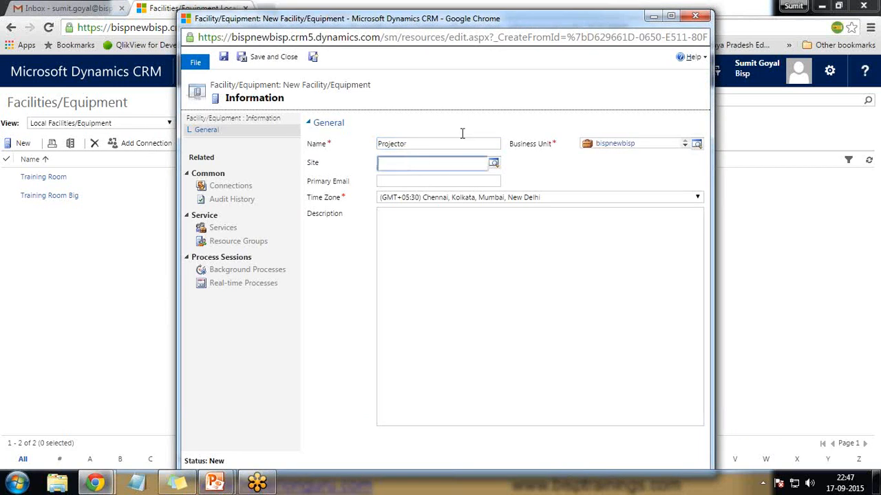
left_click(493, 162)
left_click(402, 180)
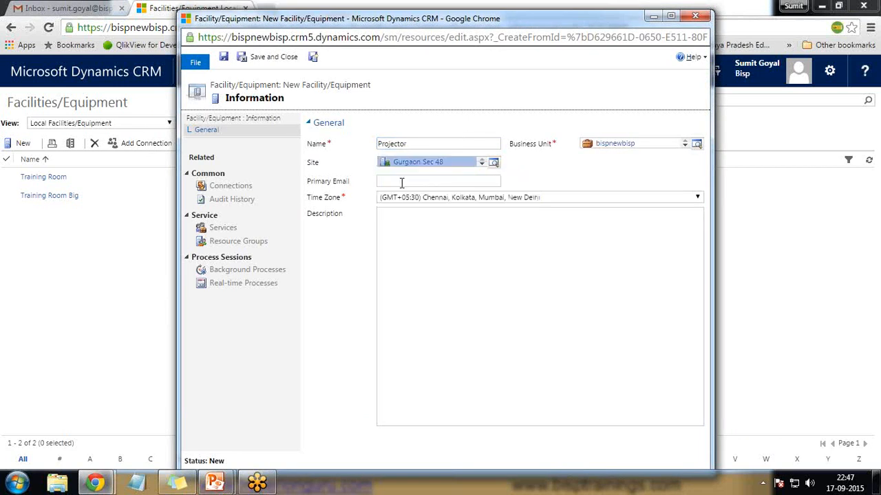
left_click(405, 219)
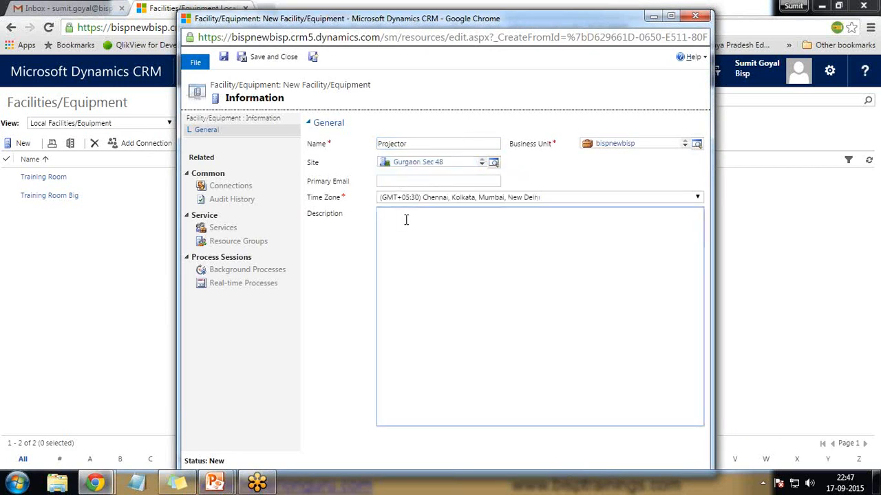
type("Big Projector Wall Mounter")
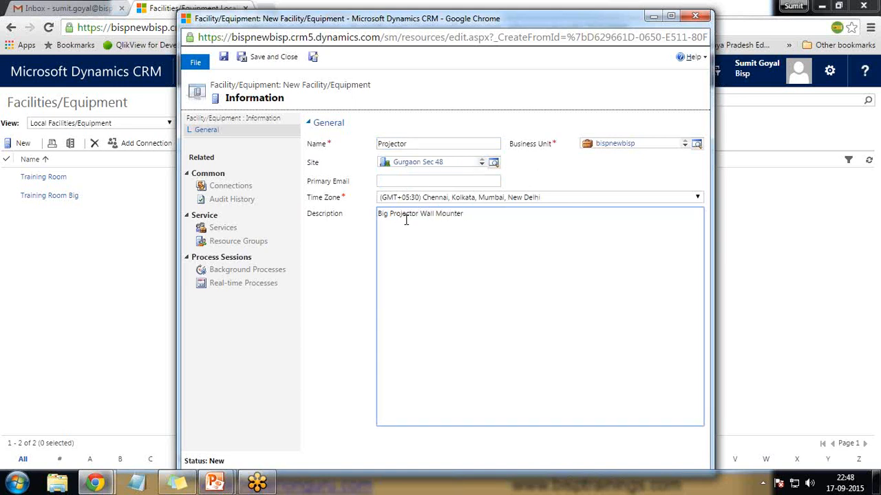
left_click(261, 58)
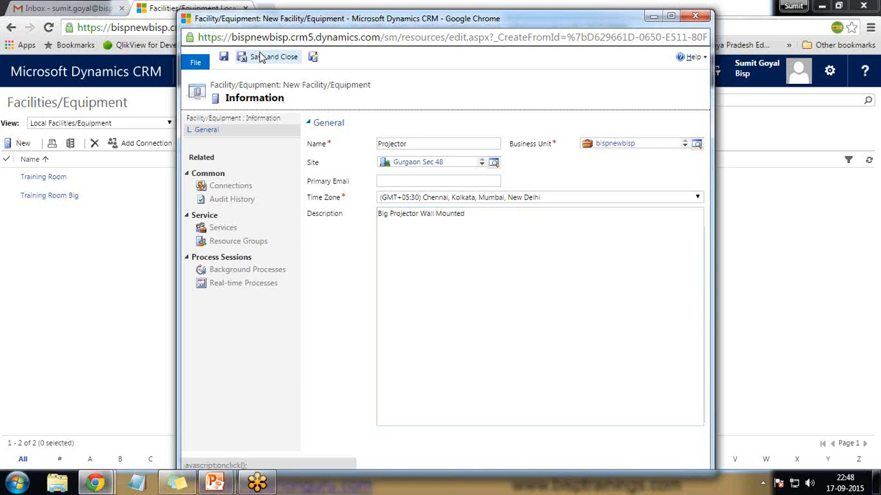
Step: Create and save a facility/equipment record named Training Teaching Material at site Gurgaon Sec 48
left_click(18, 144)
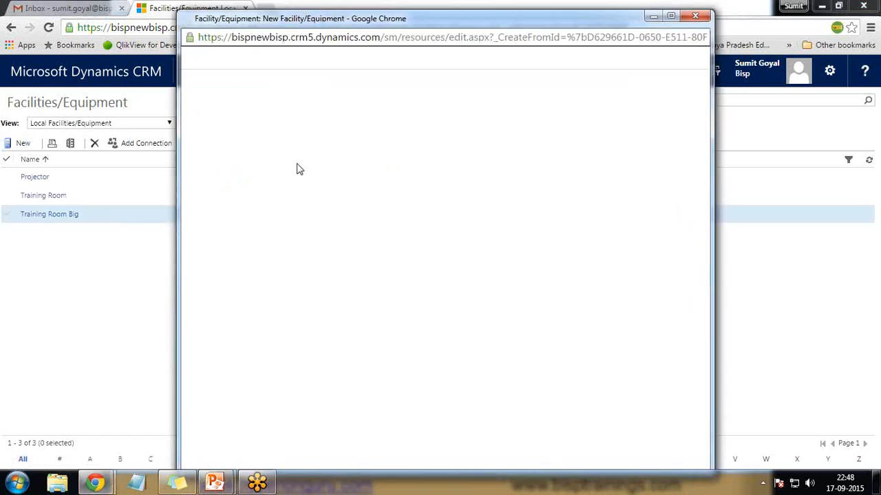
type("Tr")
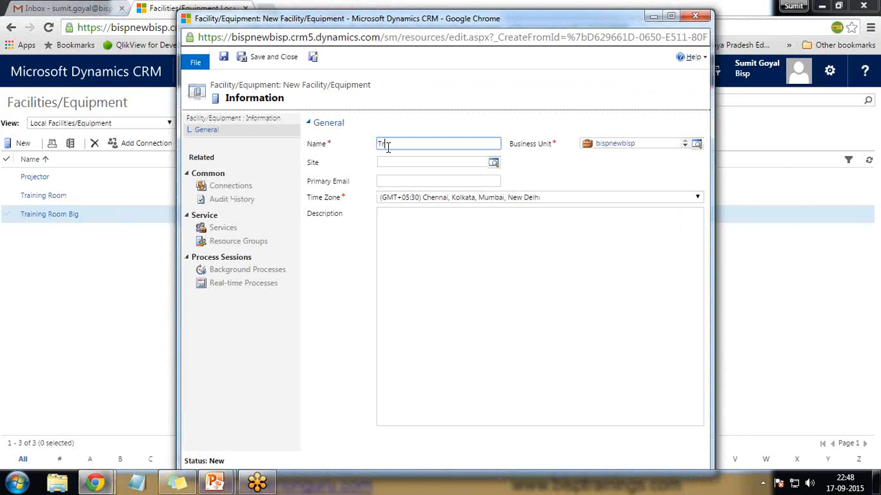
type("aining Teaching Meateria")
left_click(455, 164)
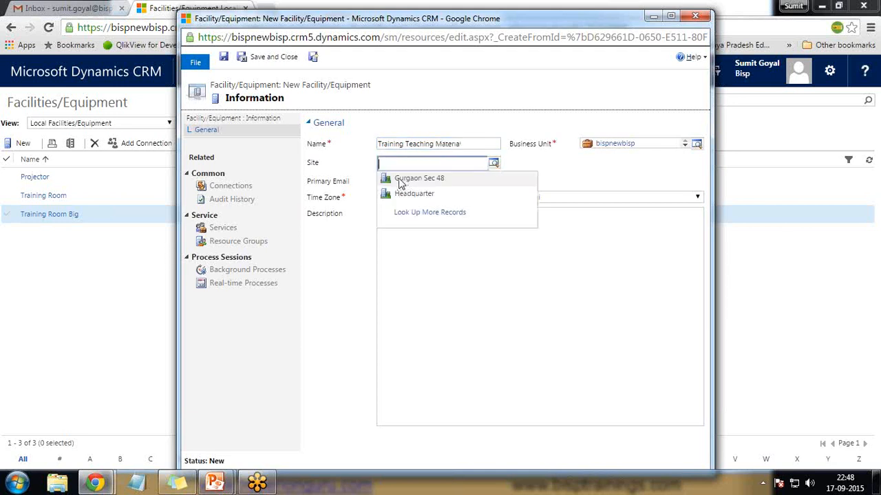
left_click(416, 178)
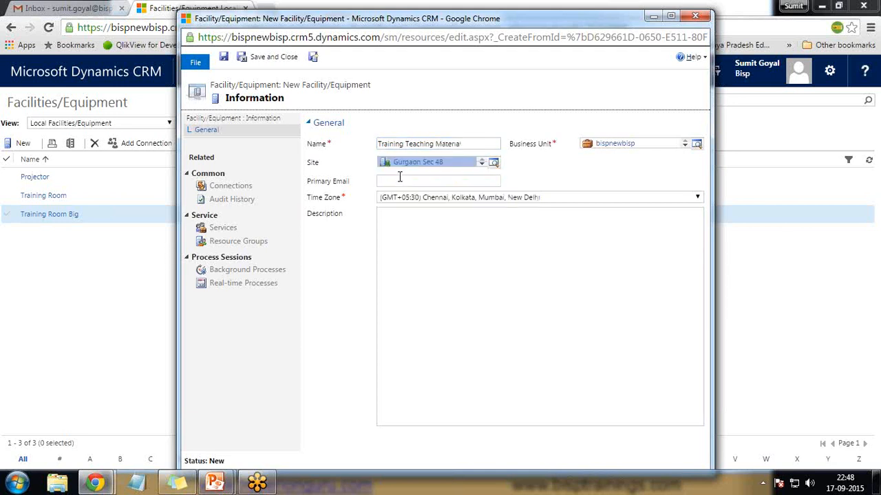
left_click(274, 59)
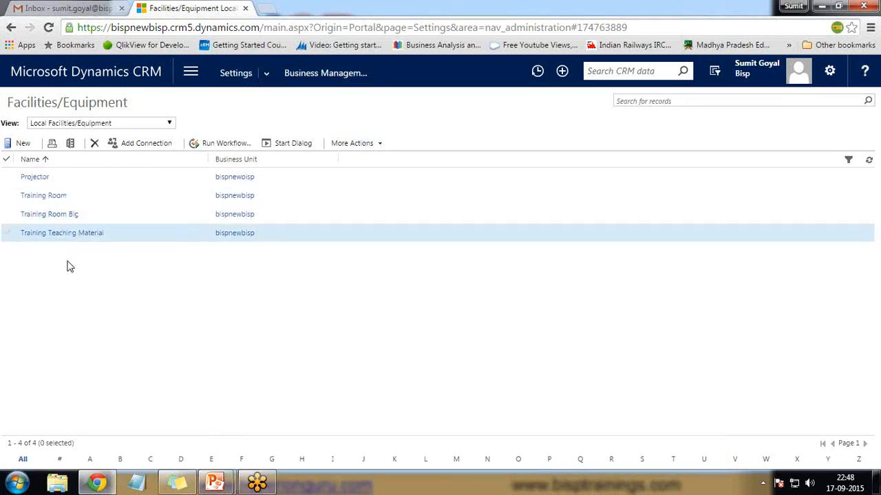
Step: Switch to the PowerPoint slide show, read the Resource Group entry on the Options of Service Scheduling slide, and return to Dynamics CRM
mouse_move(219, 487)
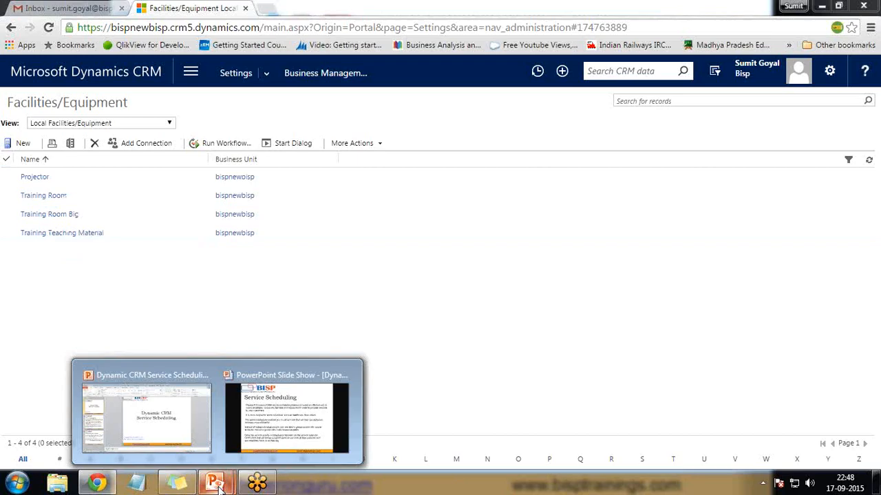
left_click(286, 429)
left_click(287, 327)
left_click(287, 327)
left_click(288, 328)
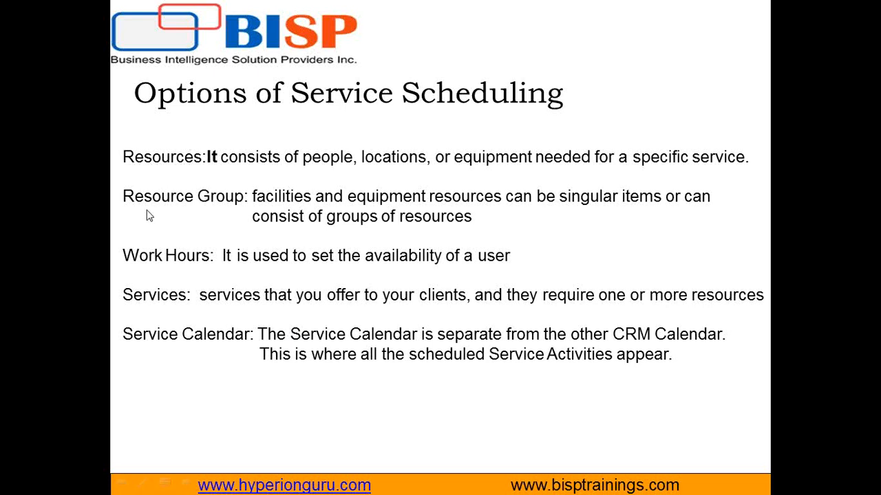
key("alt+Tab")
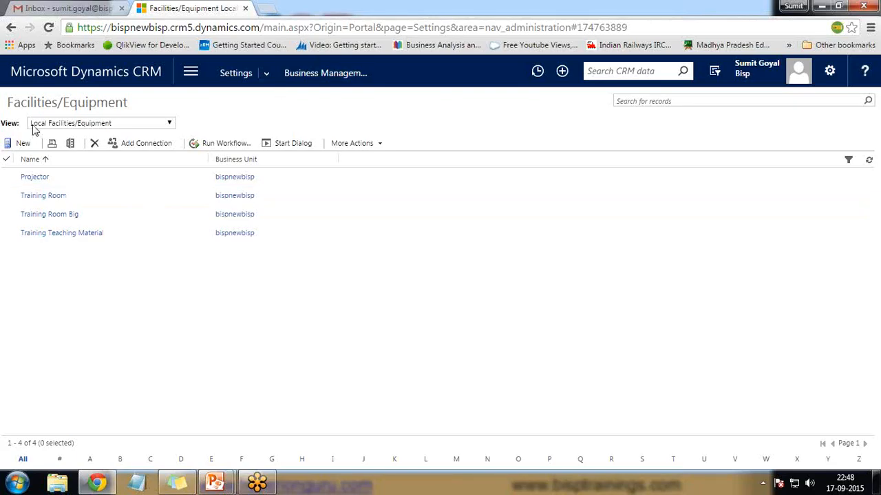
key("alt+Tab")
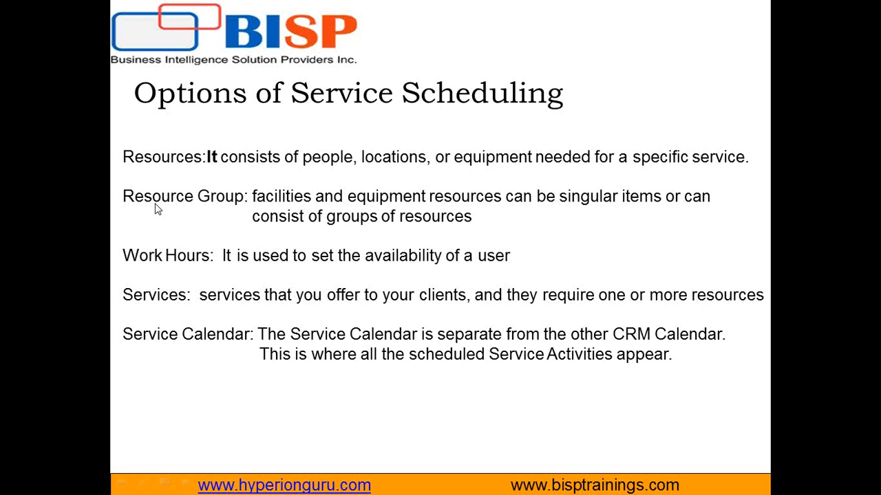
key("alt+Tab")
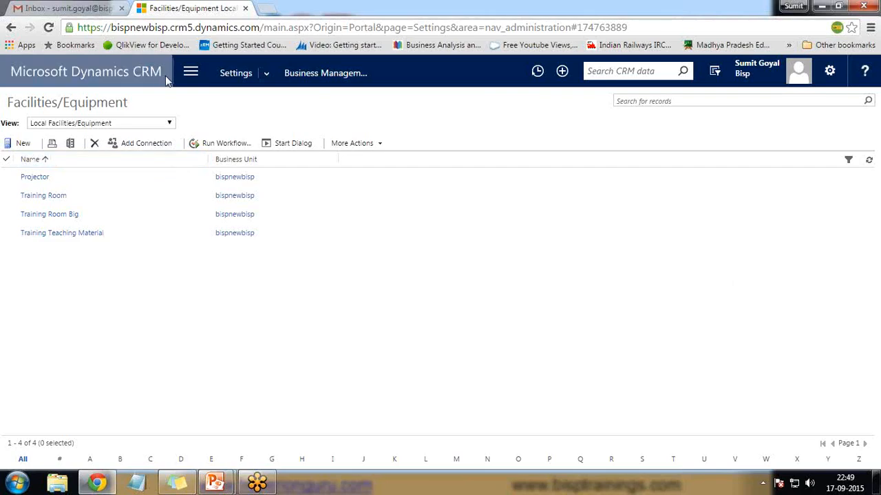
Step: Create and save a new resource group named Dynamic CRM Training in the Resource Groups area of Business Management
left_click(330, 73)
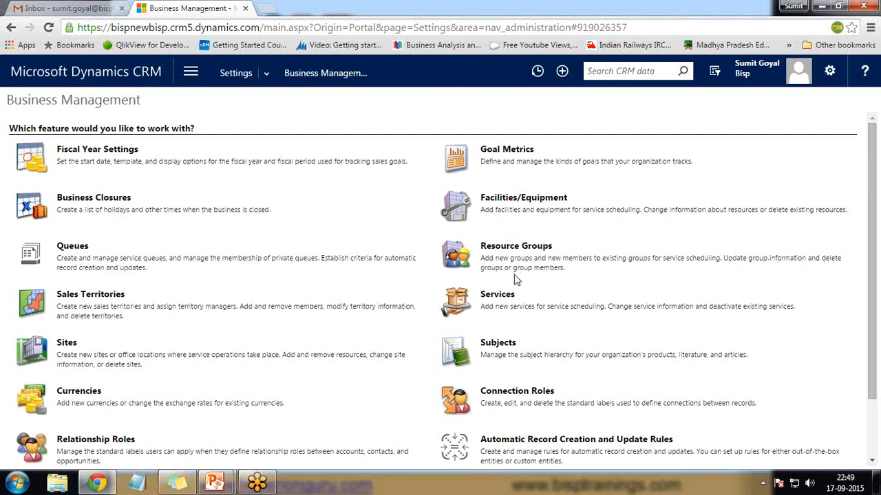
left_click(512, 247)
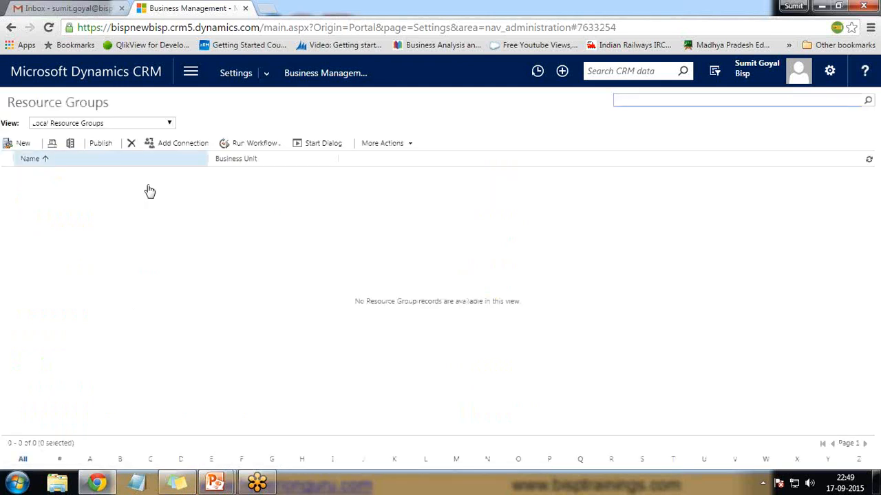
left_click(15, 145)
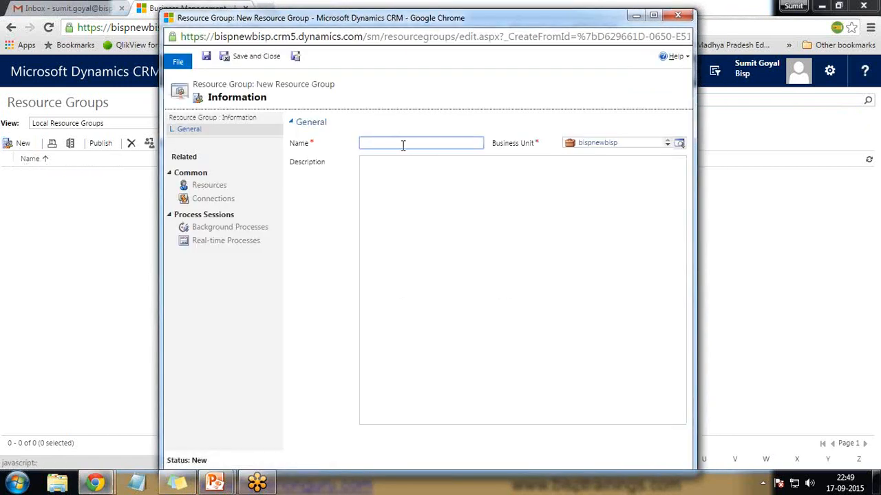
type("Training")
key("ctrl+a")
key("BackSpace")
type("Dynam ic CRM Training")
left_click(395, 211)
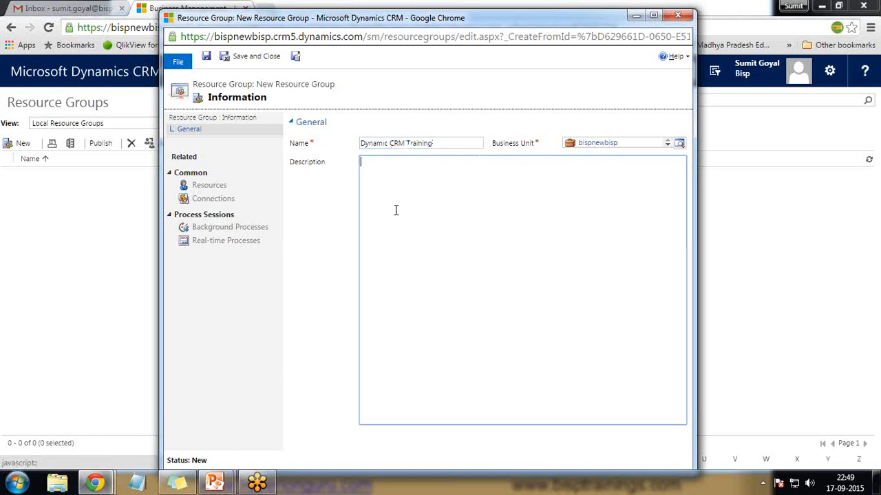
left_click(206, 56)
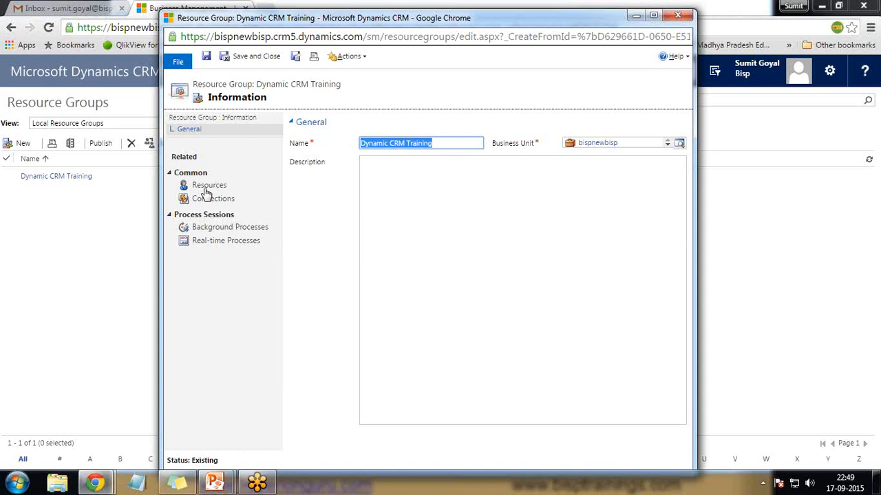
Step: Add the facility/equipment records Training Room Big, Projector and Training Teaching Material to the group's resources, and save and close the resource group
left_click(207, 189)
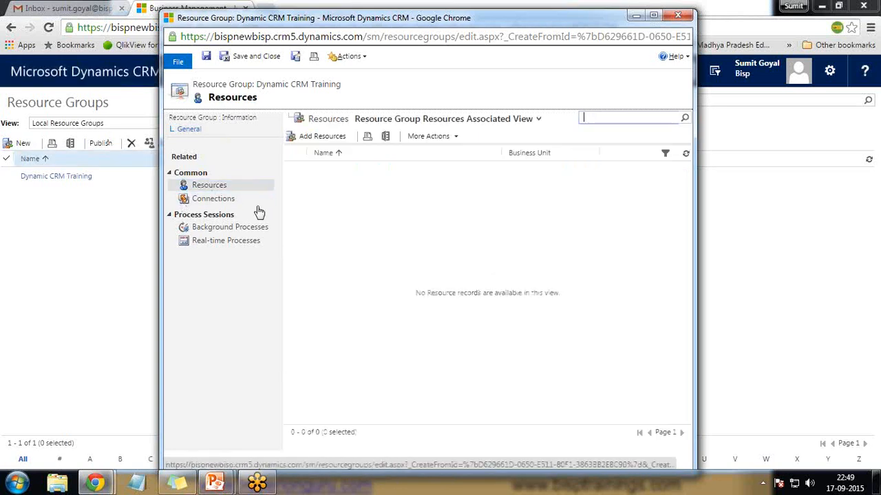
left_click(313, 139)
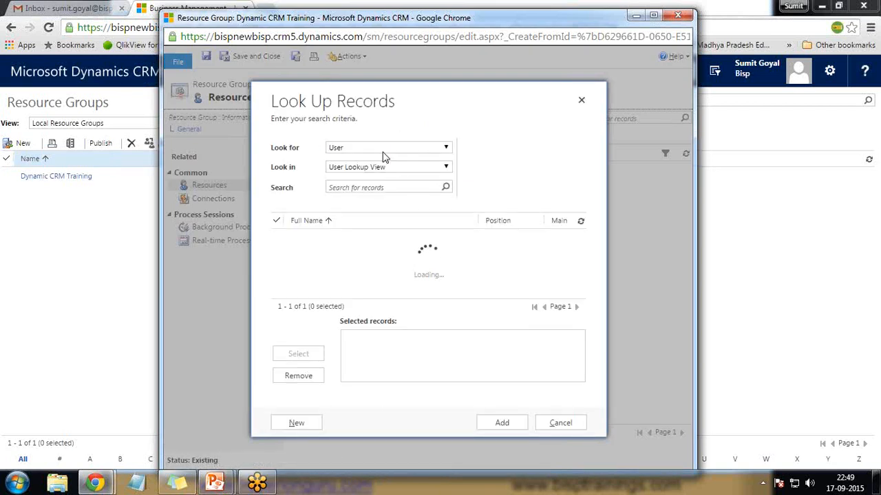
left_click(447, 149)
left_click(404, 159)
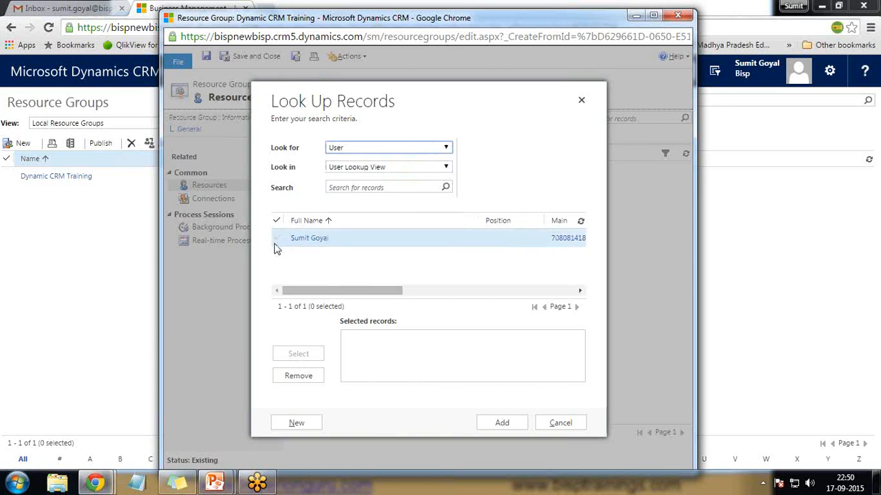
left_click(389, 150)
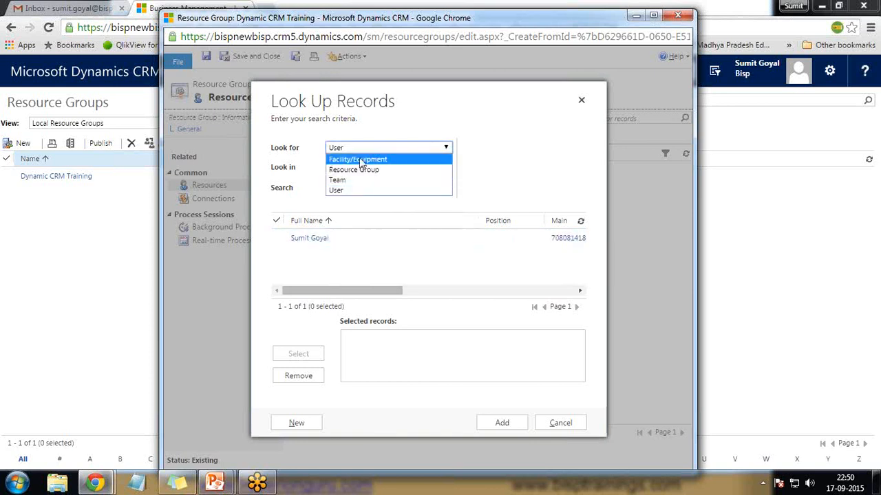
left_click(359, 160)
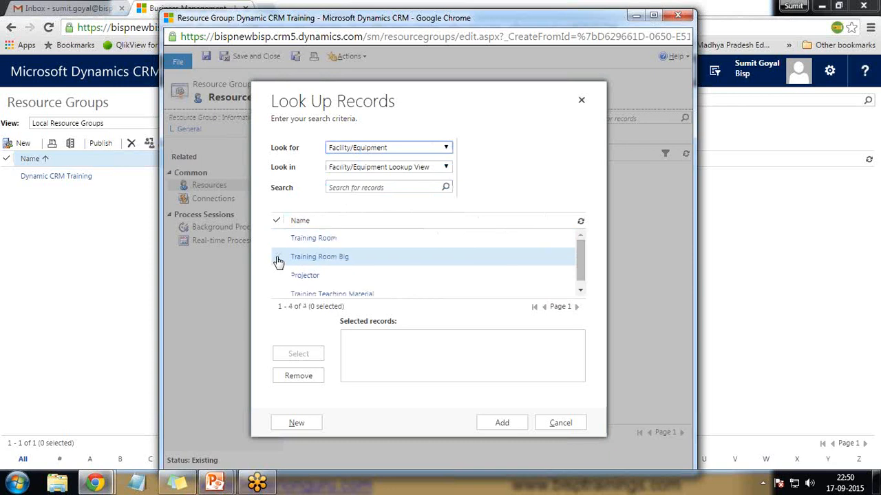
left_click(279, 260)
left_click(278, 277)
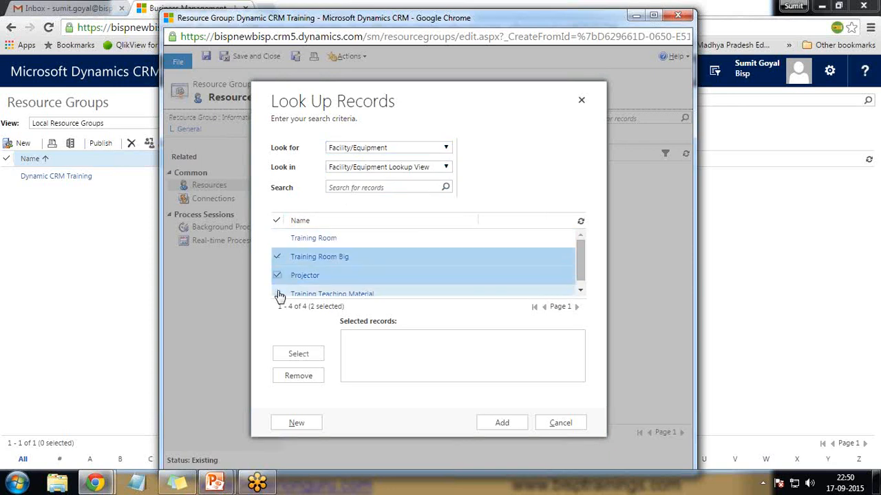
left_click(278, 294)
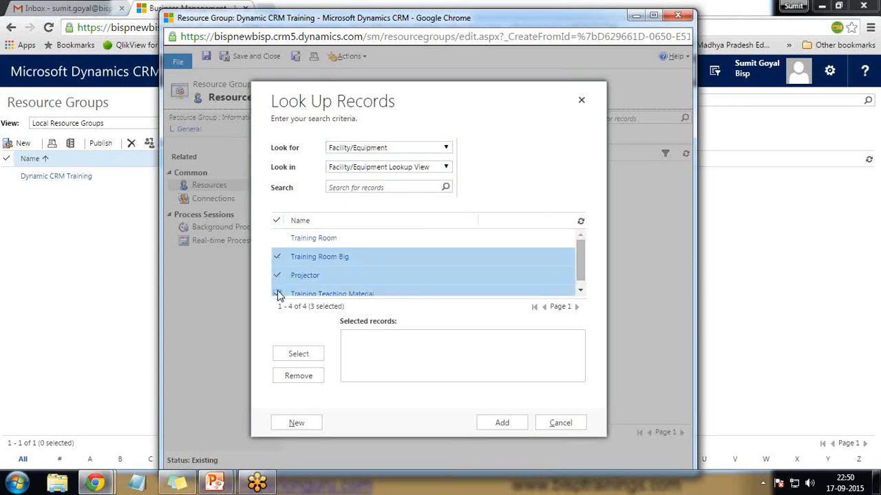
left_click(299, 355)
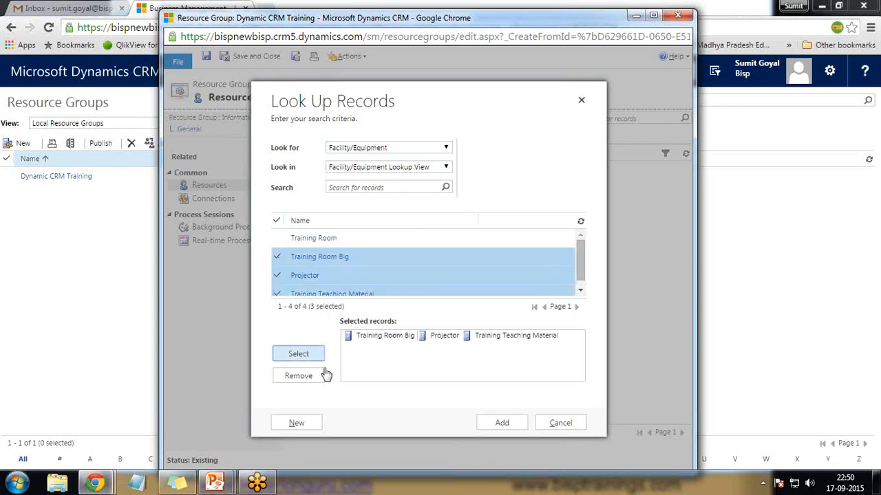
left_click(501, 423)
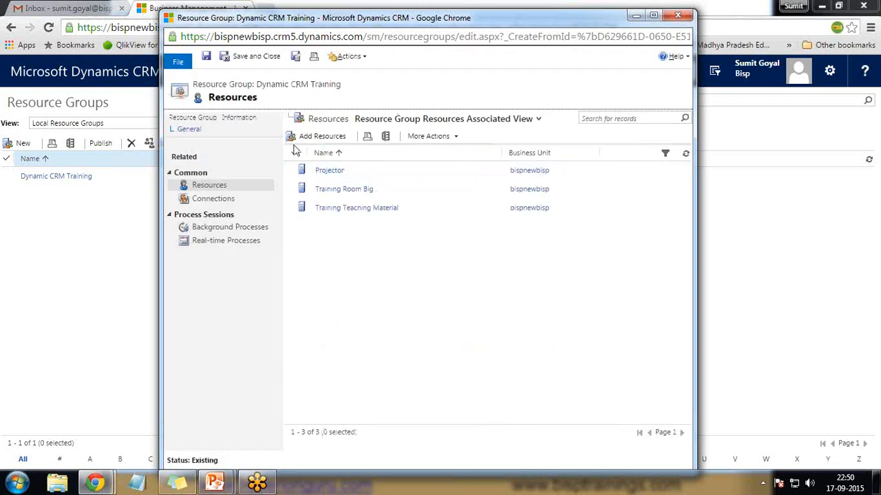
left_click(251, 58)
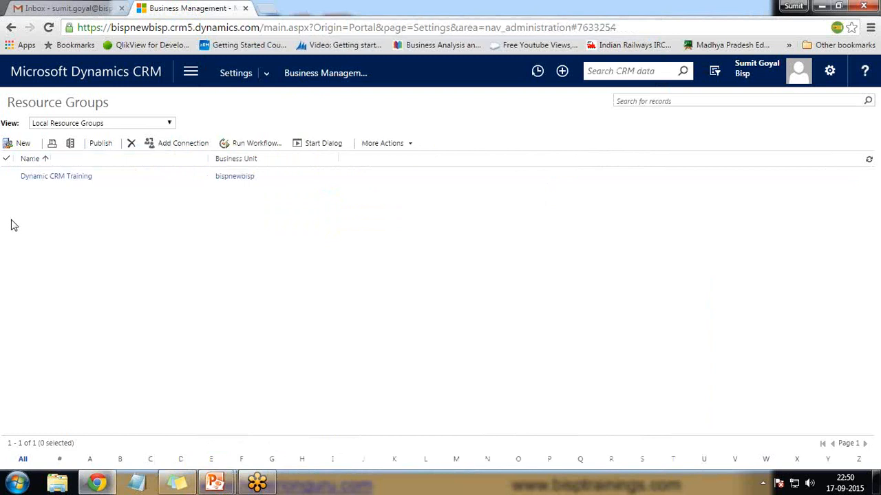
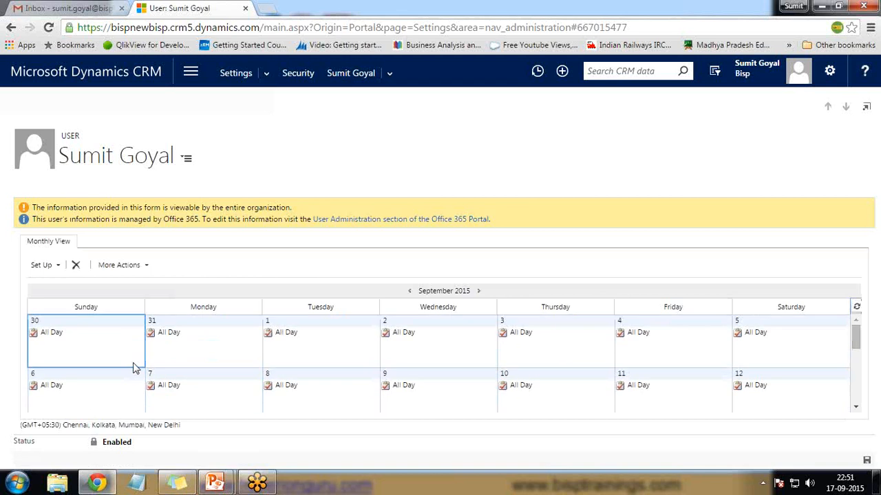
Step: Create a new weekly schedule for the user with the same work hours each day, from 7:30 AM to 8:00 PM
scroll(447, 364, "down", 3)
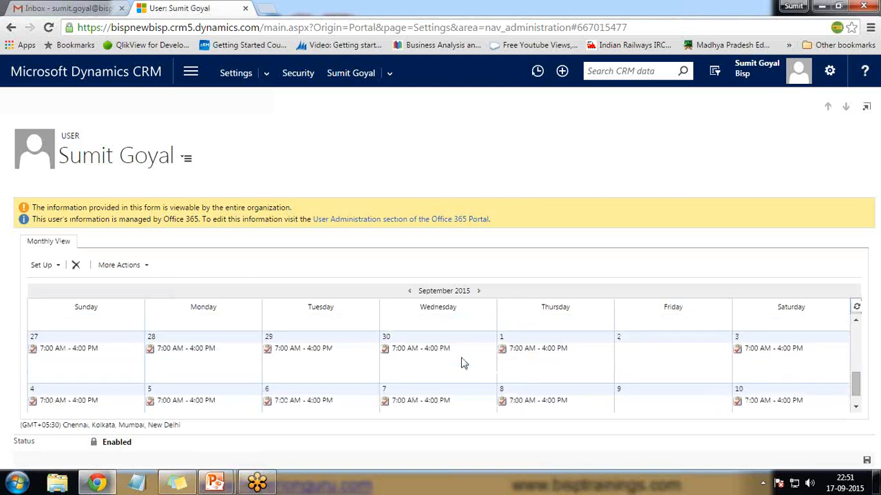
scroll(462, 362, "up", 3)
left_click(56, 271)
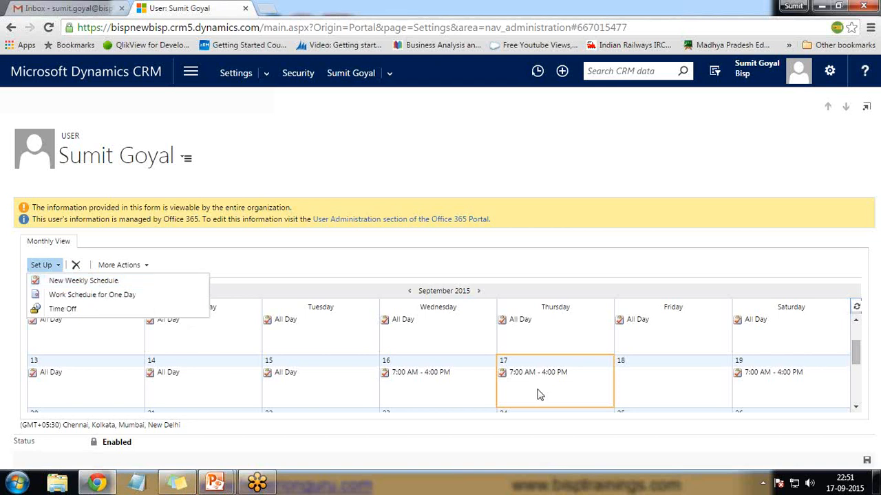
left_click(68, 282)
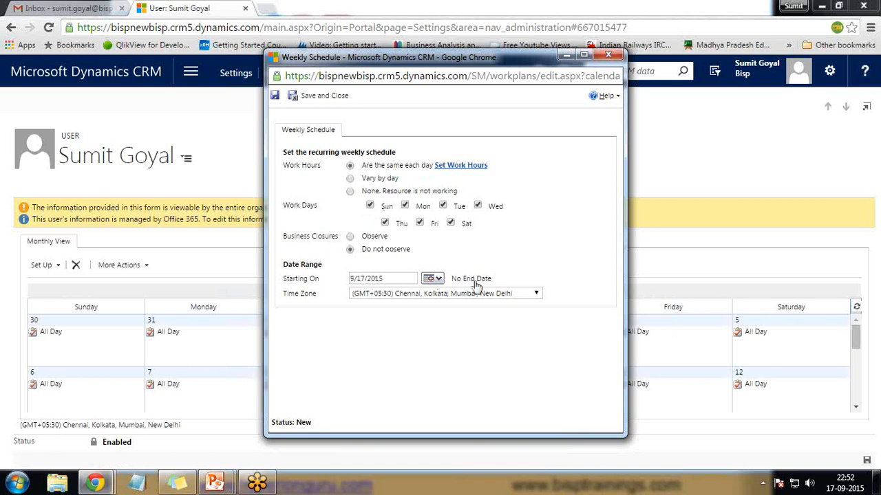
left_click(448, 167)
left_click_drag(130, 15, 175, 50)
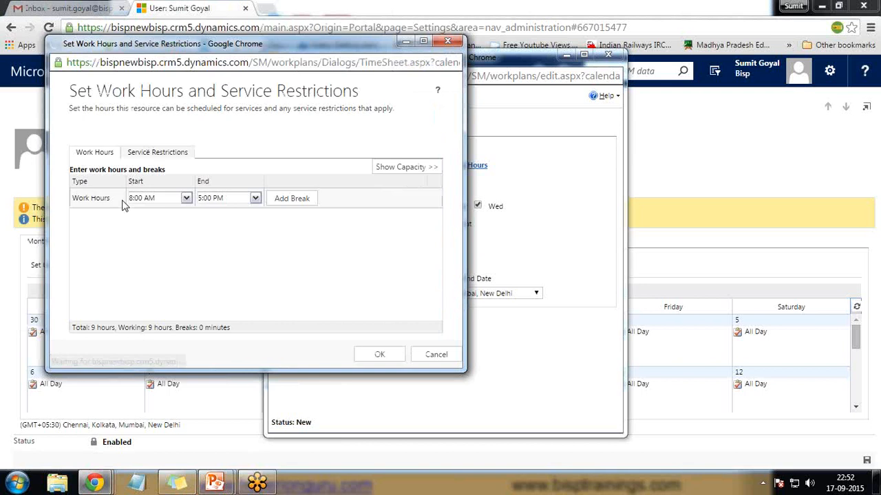
left_click(183, 204)
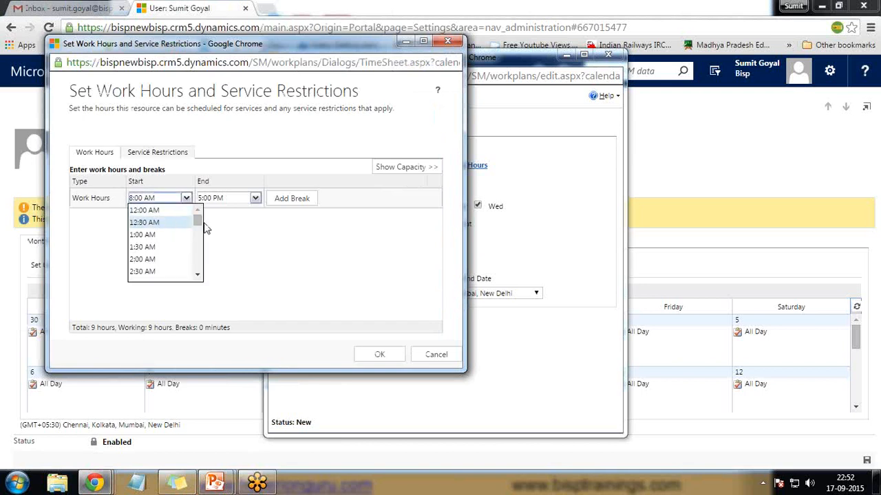
left_click_drag(198, 216, 198, 237)
left_click(144, 228)
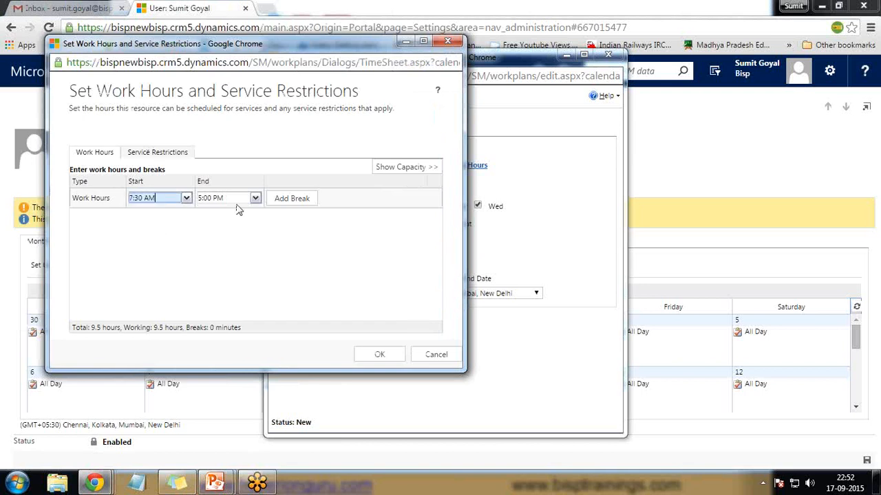
left_click(254, 198)
left_click_drag(268, 224, 264, 261)
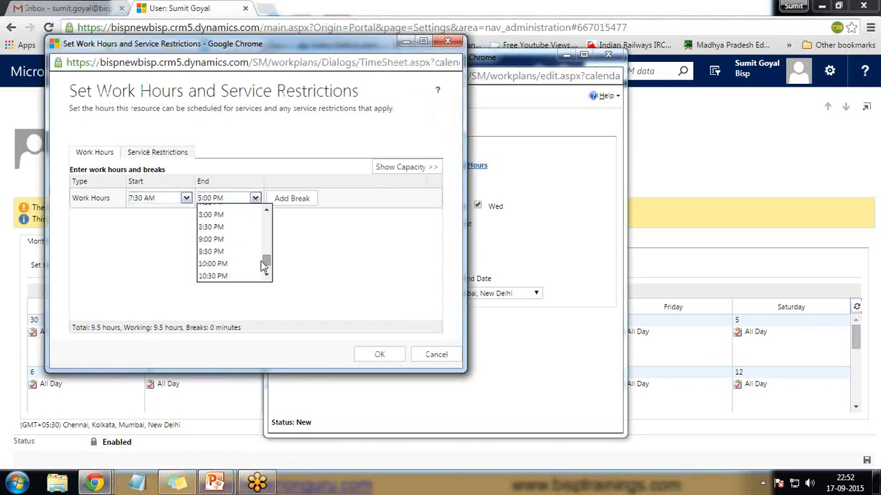
left_click(219, 217)
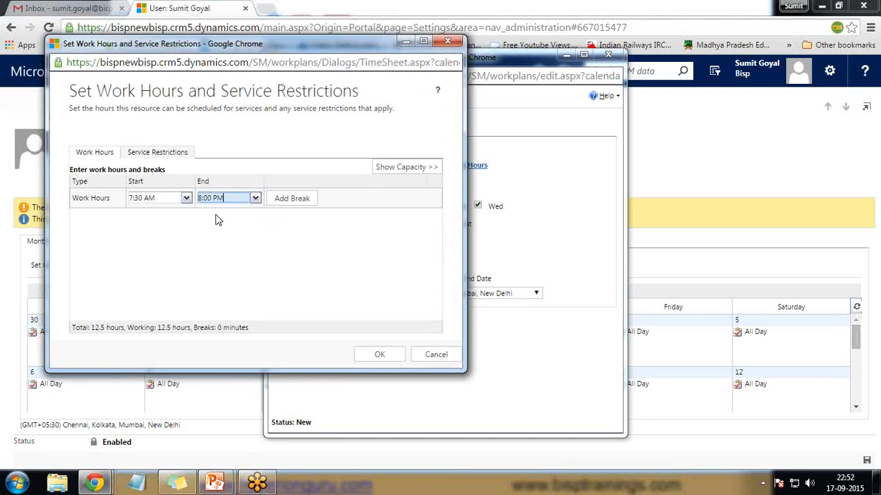
Step: Add a break from 1:45 PM to 2:15 PM to the work hours, and save and close the weekly schedule
left_click(291, 200)
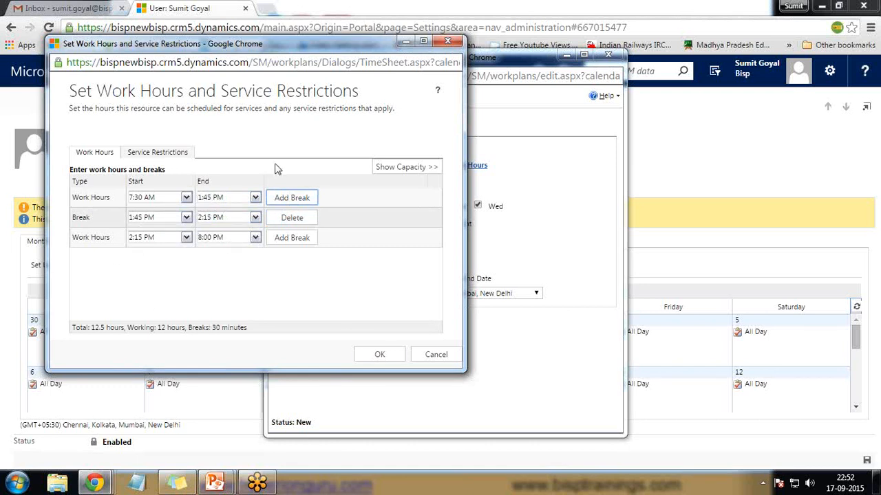
left_click(383, 356)
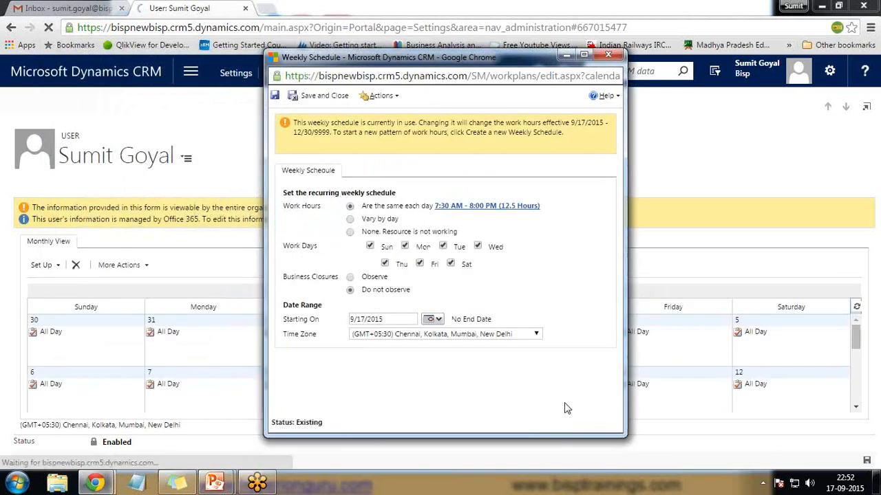
left_click(307, 103)
scroll(311, 323, "down", 1)
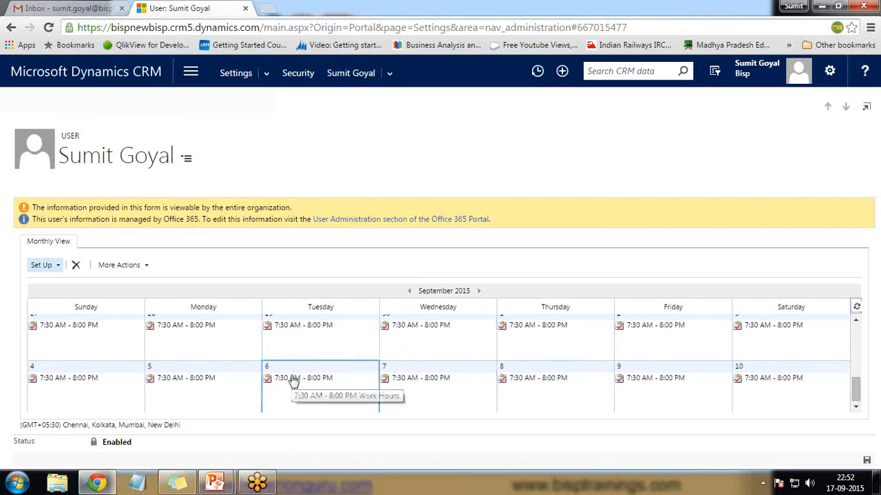
Step: Switch to the PowerPoint slide show, reread the Options of Service Scheduling slide, and return to Dynamics CRM
mouse_move(216, 484)
left_click(285, 413)
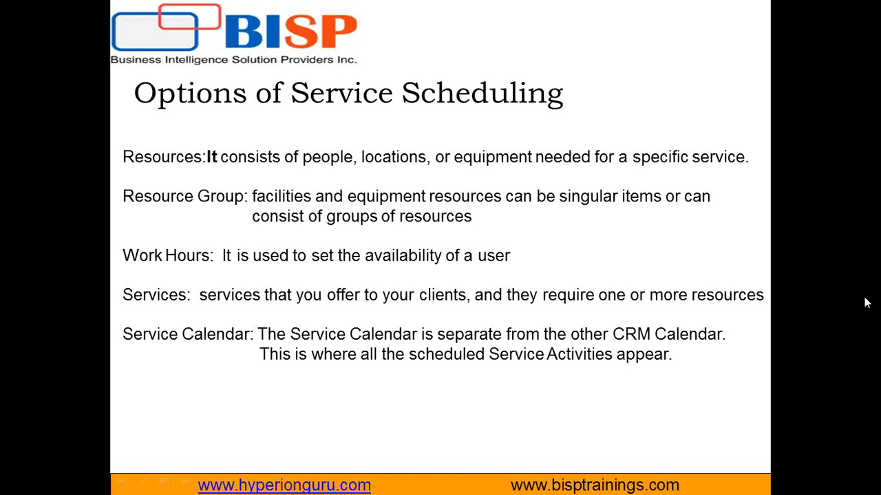
key("alt+Tab")
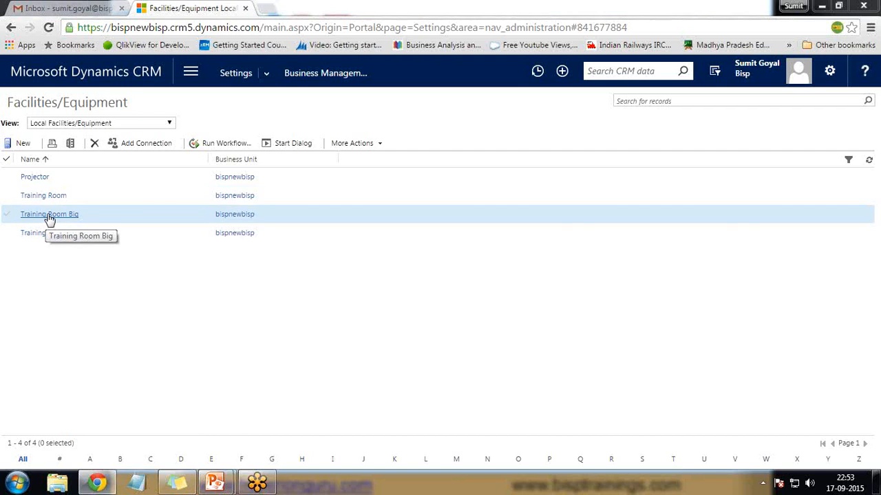
Step: Open the Training Room Big facility record and display its monthly work hours calendar
left_click_drag(85, 220, 24, 222)
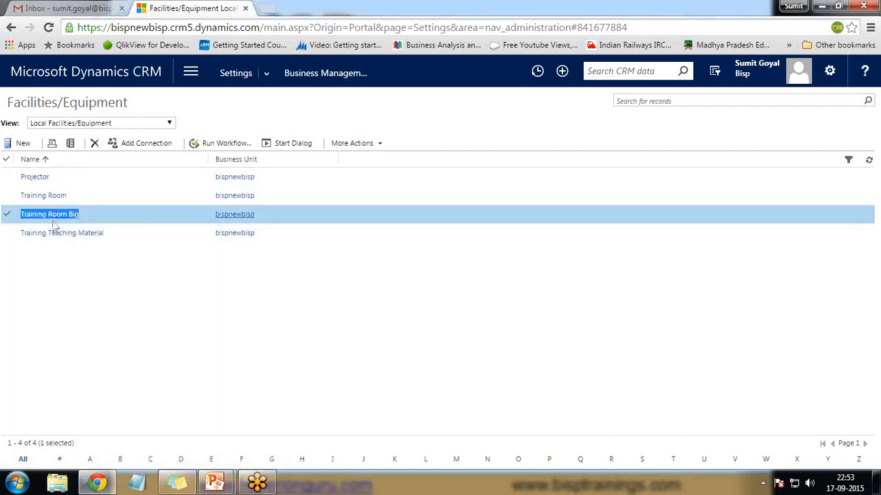
left_click(50, 217)
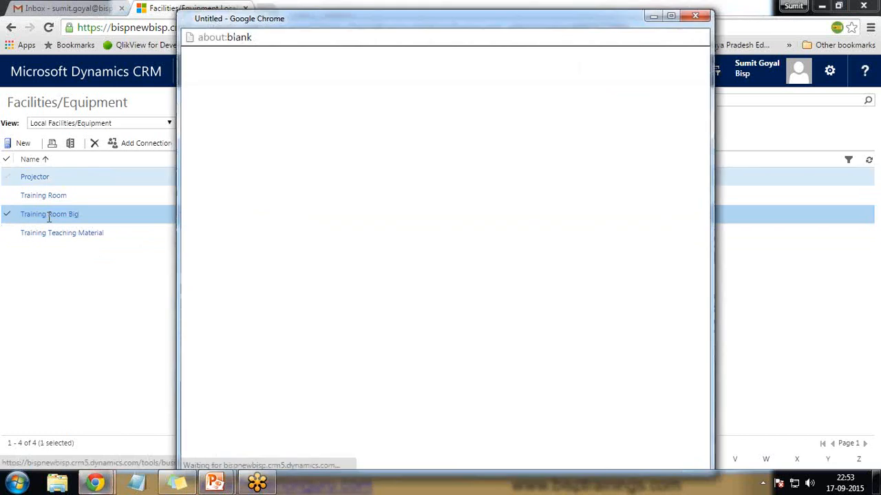
left_click_drag(393, 24, 298, 18)
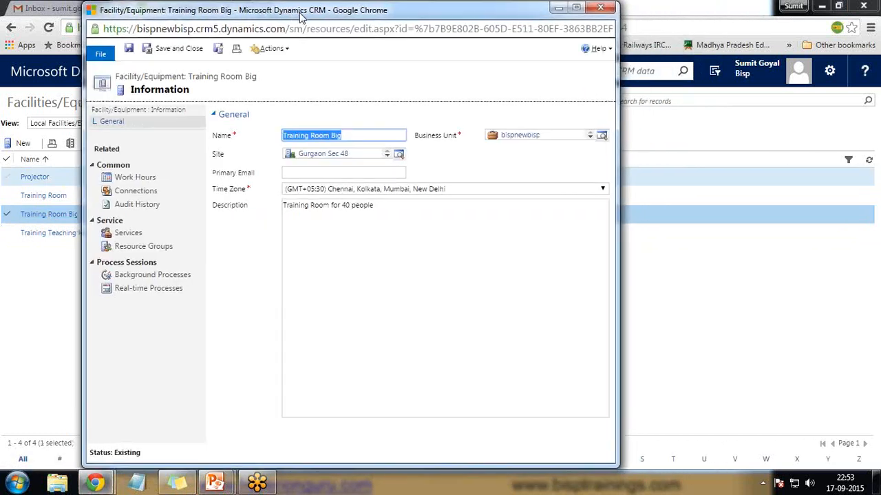
left_click(127, 180)
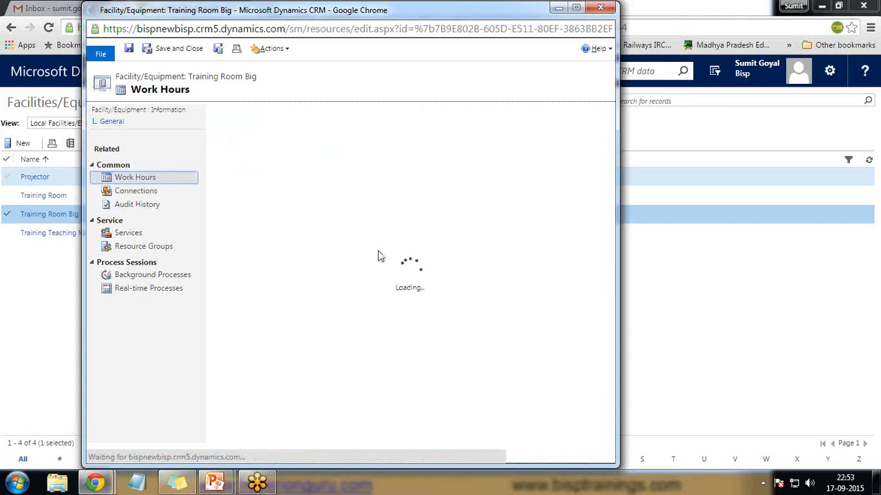
scroll(393, 325, "down", 3)
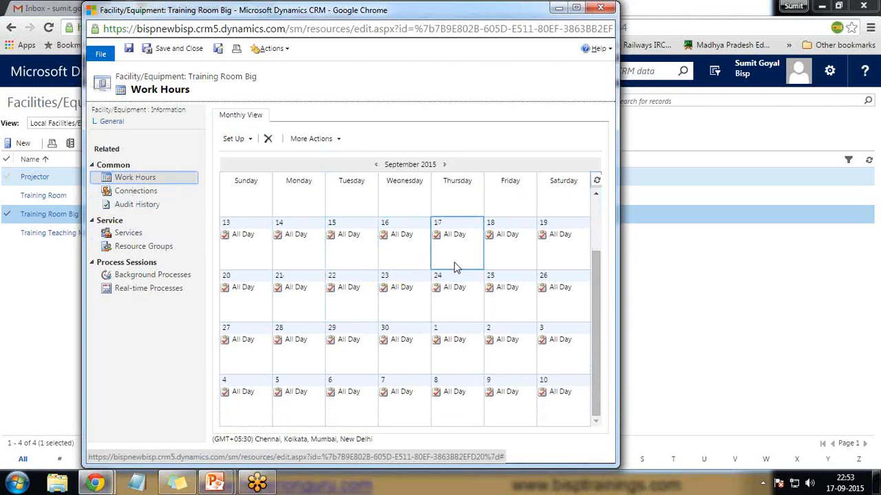
Step: Start a new weekly schedule for Training Room Big and open its daily work hours for editing
left_click(238, 138)
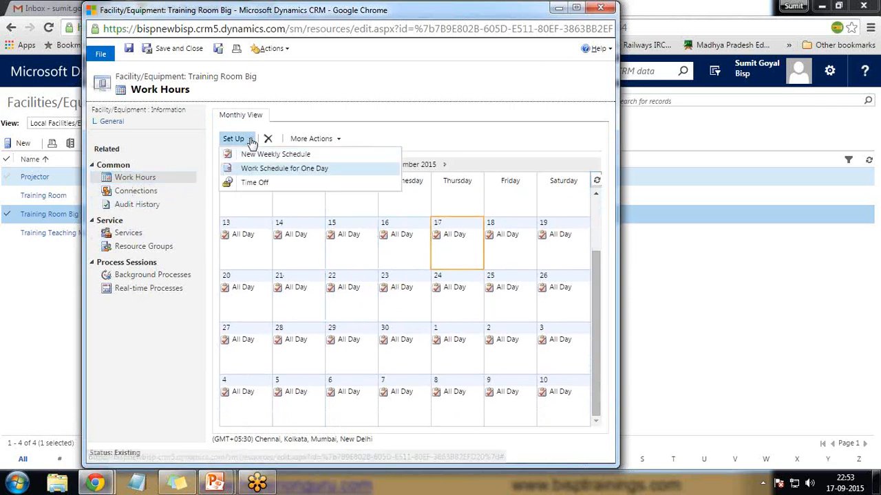
left_click(266, 161)
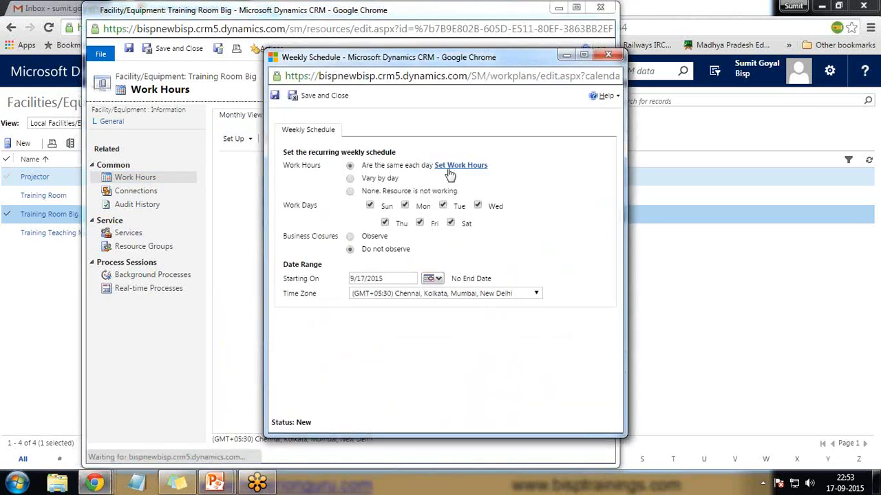
left_click(461, 166)
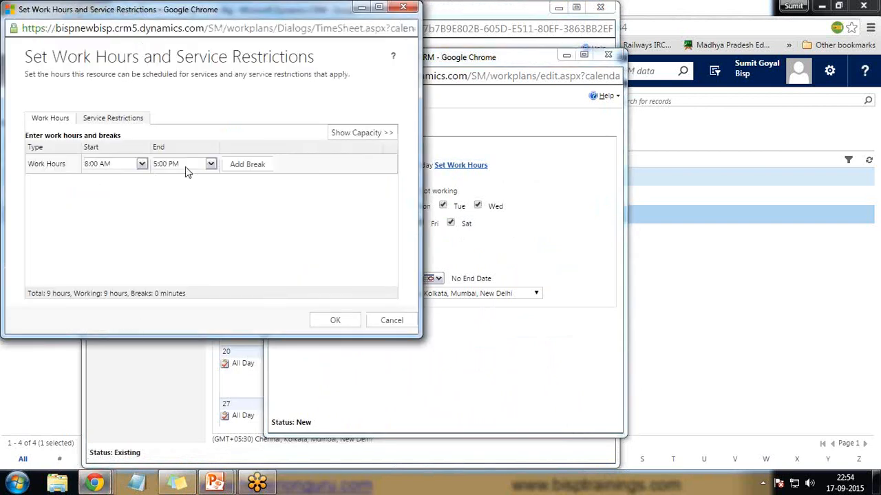
Step: Try to set the end of Training Room Big's work hours to 4:00 AM
left_click(188, 165)
left_click(211, 163)
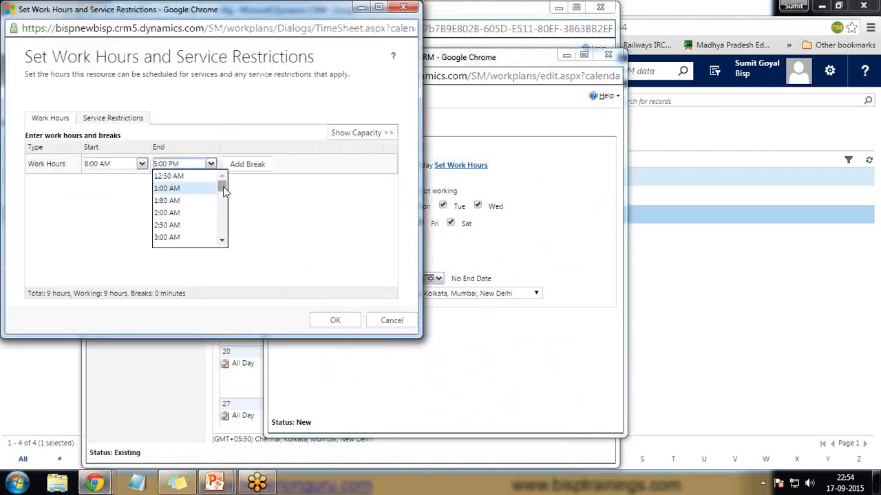
left_click_drag(222, 183, 224, 199)
left_click(179, 181)
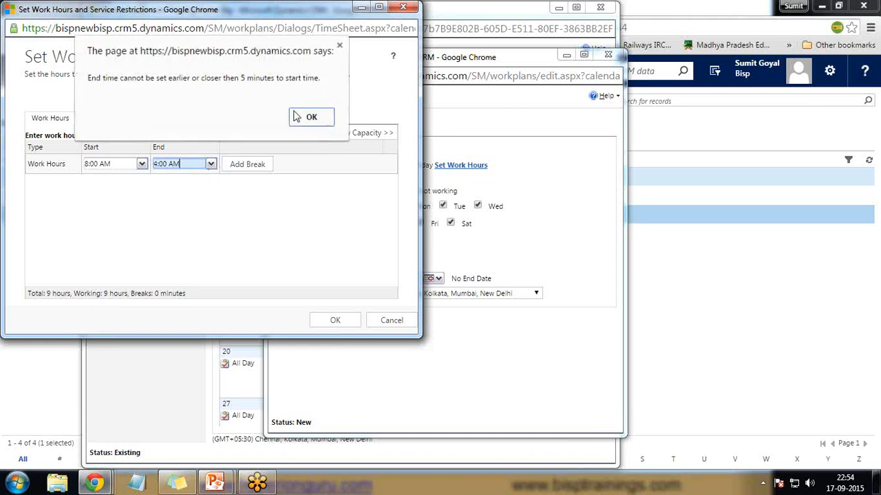
left_click(301, 117)
Step: Set the end of Training Room Big's daily work hours to 4:00 PM and save the weekly schedule
left_click(211, 164)
scroll(222, 201, "down", 2)
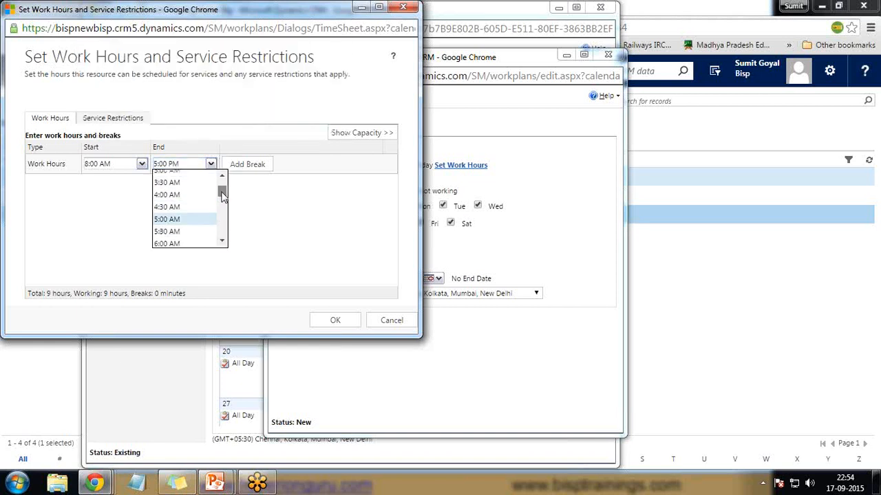
left_click_drag(222, 199, 222, 222)
left_click(179, 202)
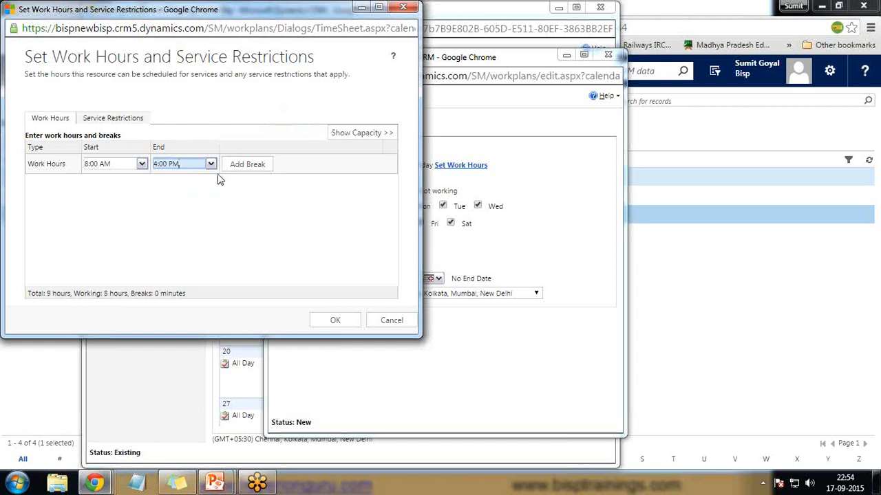
left_click(324, 319)
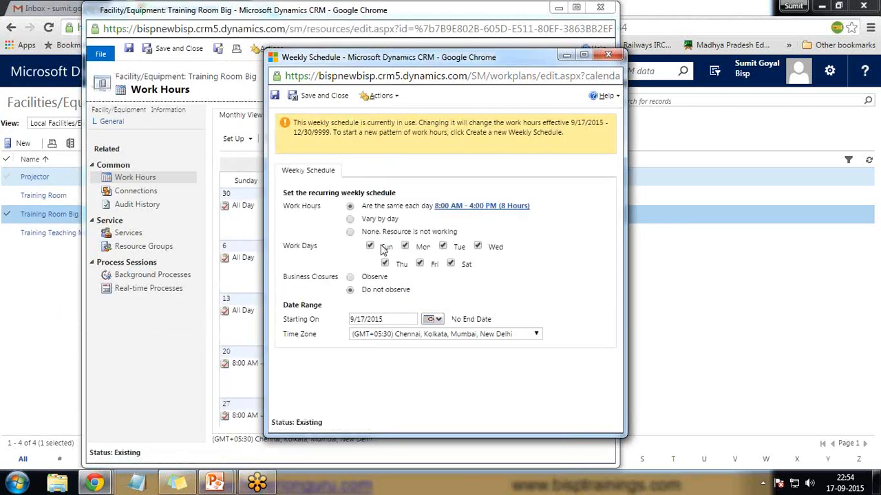
left_click(325, 95)
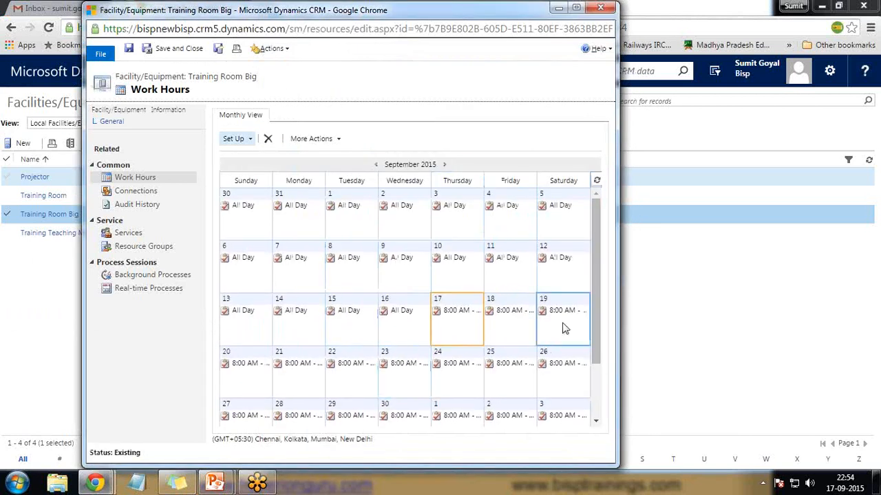
Step: Schedule all-day time off for Training Room Big on 10/2/2015 with the reason Gandhi Jayanti, and save and close the facility
left_click_drag(595, 290, 593, 342)
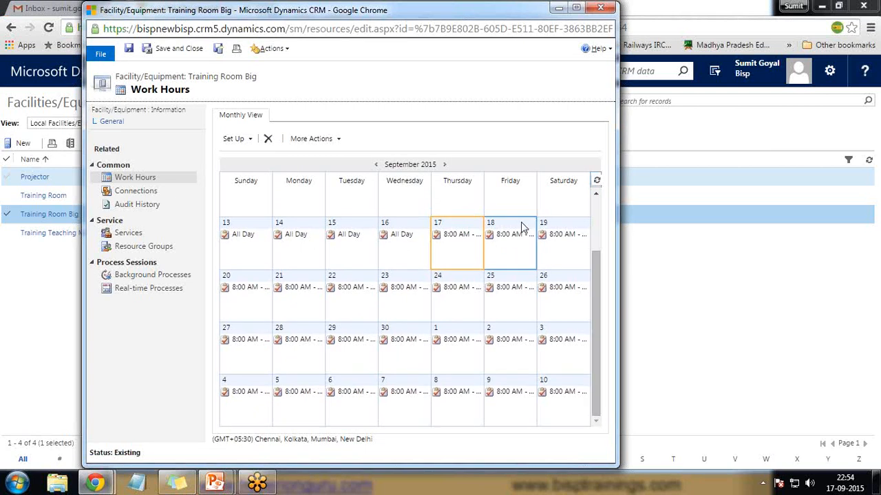
left_click(442, 165)
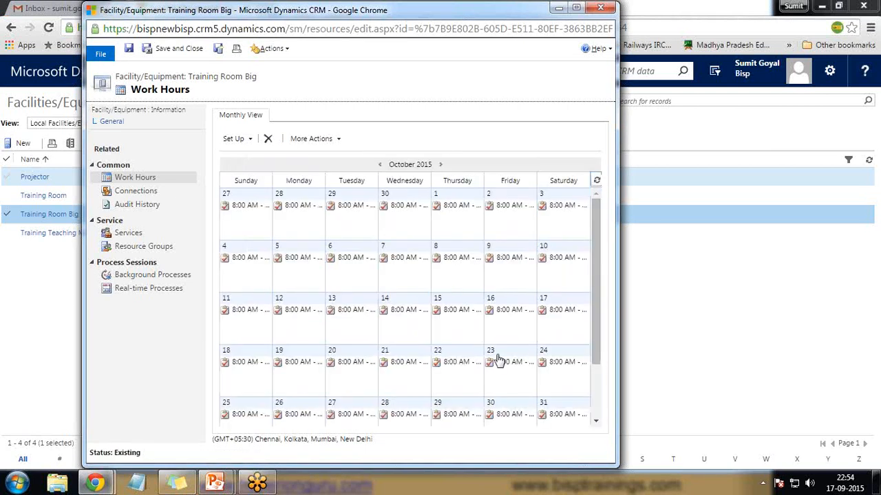
left_click(511, 230)
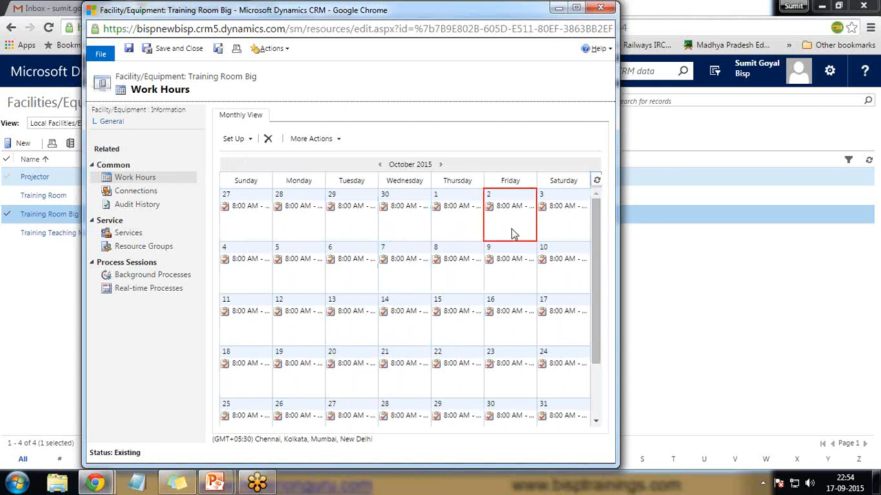
left_click(135, 178)
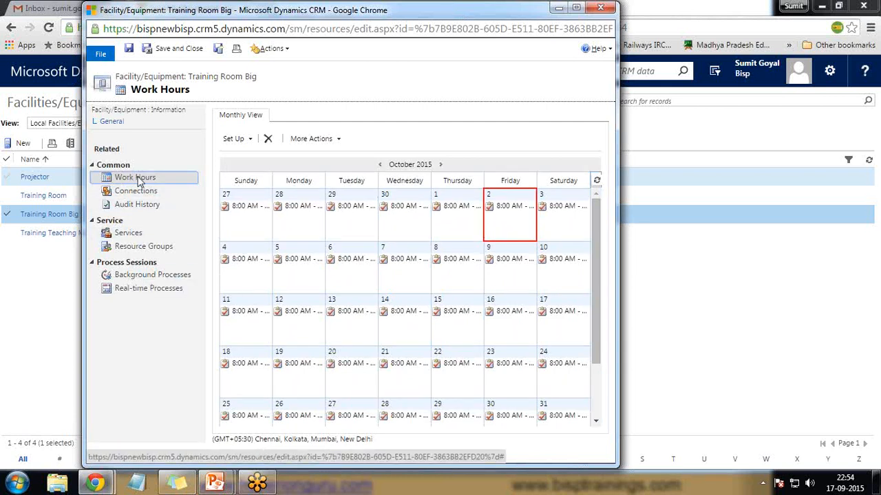
left_click(250, 139)
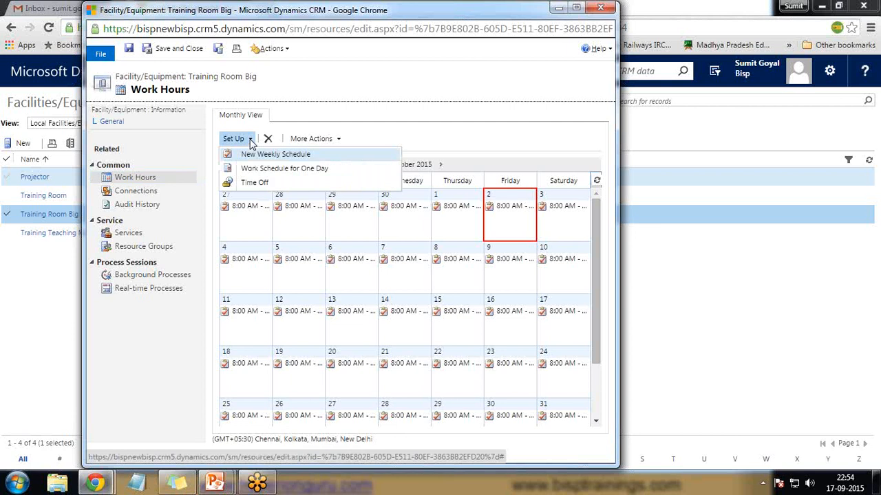
left_click(251, 186)
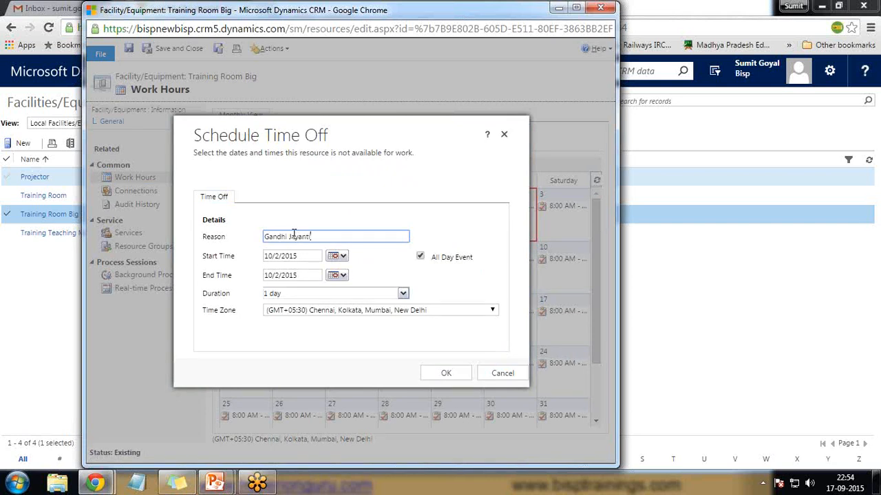
left_click(441, 382)
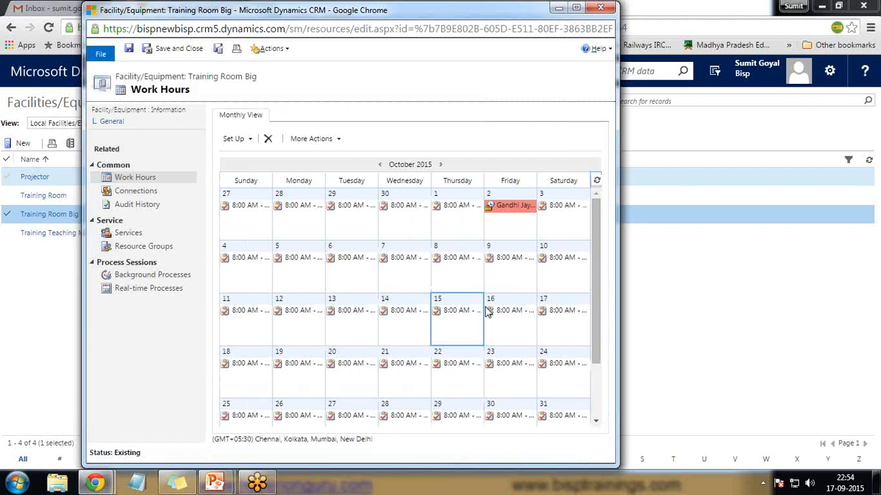
left_click(177, 51)
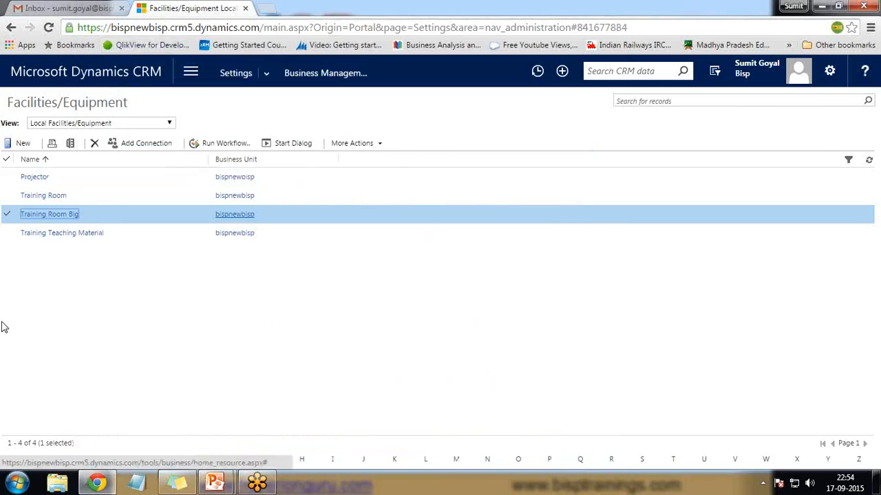
Step: Switch to the PowerPoint slide show to review the service scheduling options, and return to Dynamics CRM in Chrome
mouse_move(214, 483)
left_click(289, 442)
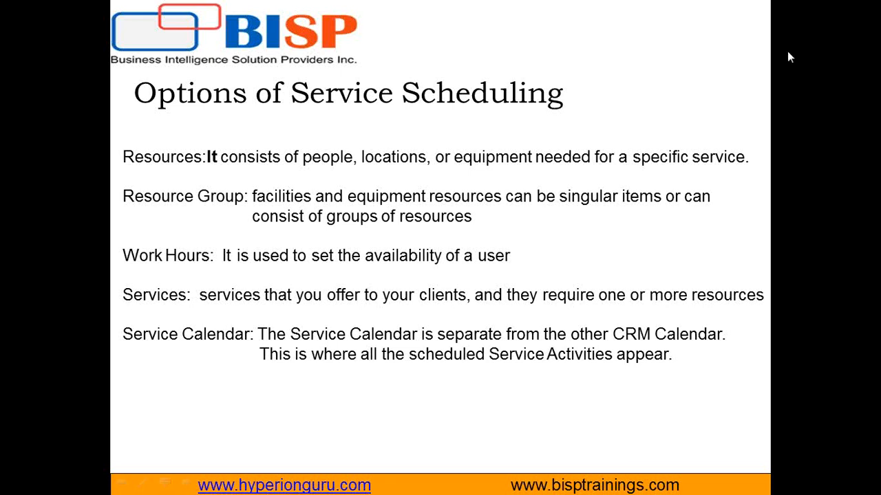
key("super")
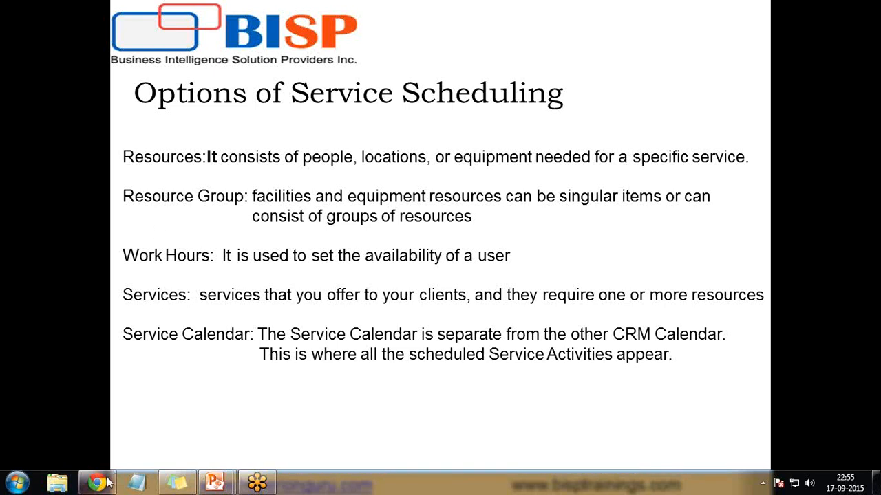
mouse_move(97, 483)
left_click(100, 419)
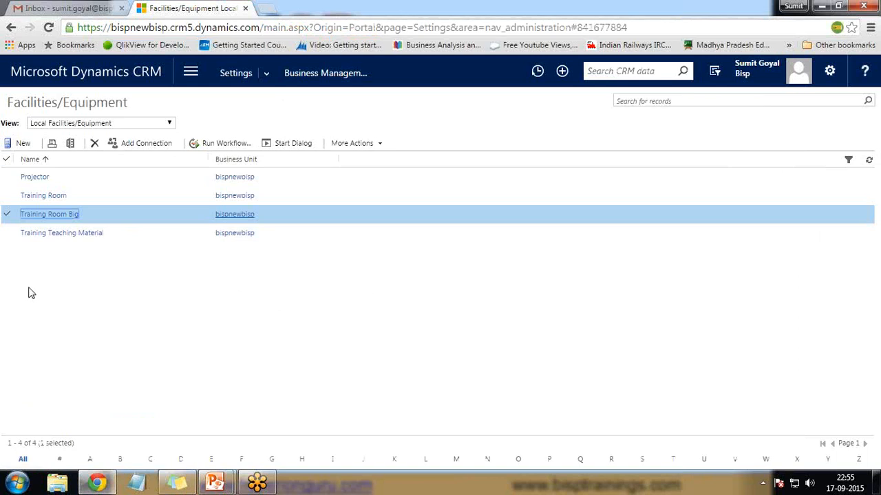
Step: Open the list of active services in the Service area
left_click(190, 72)
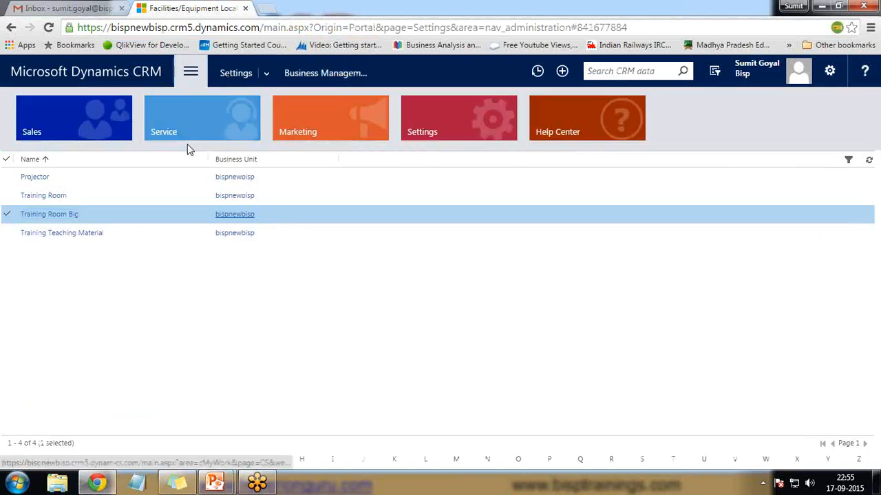
left_click(200, 124)
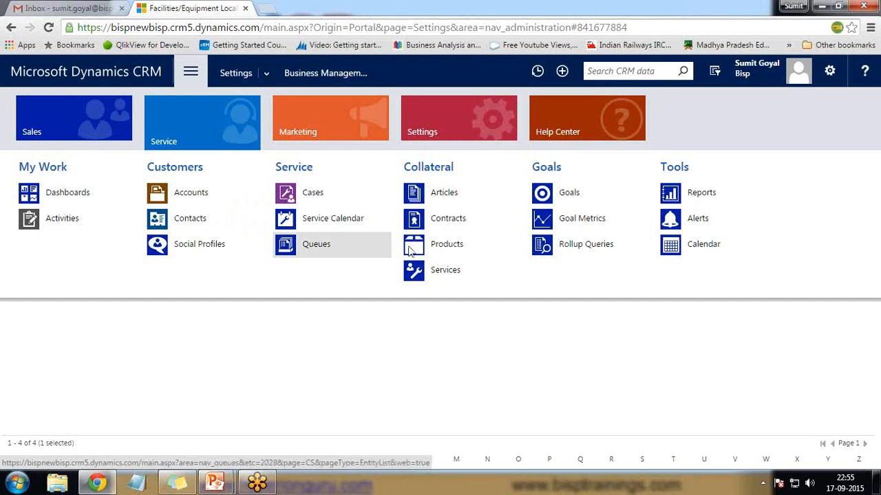
left_click(446, 272)
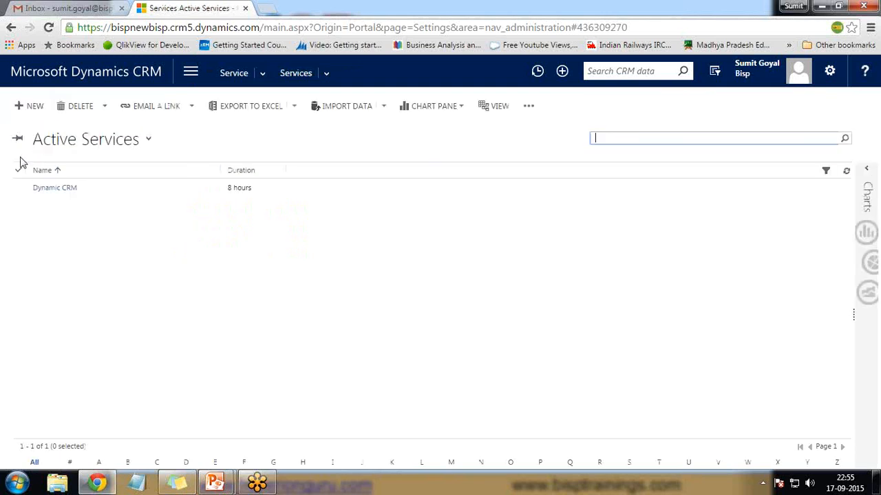
Step: Try to delete the existing Dynamic CRM service
left_click(19, 188)
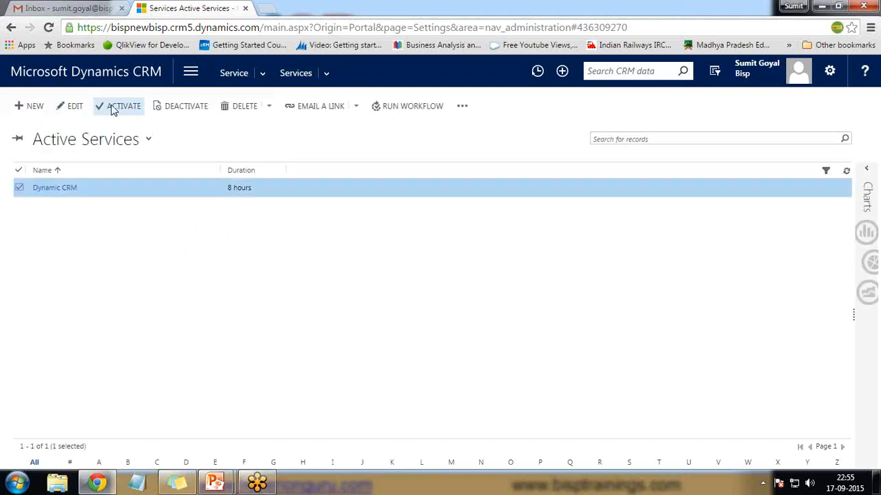
left_click(245, 107)
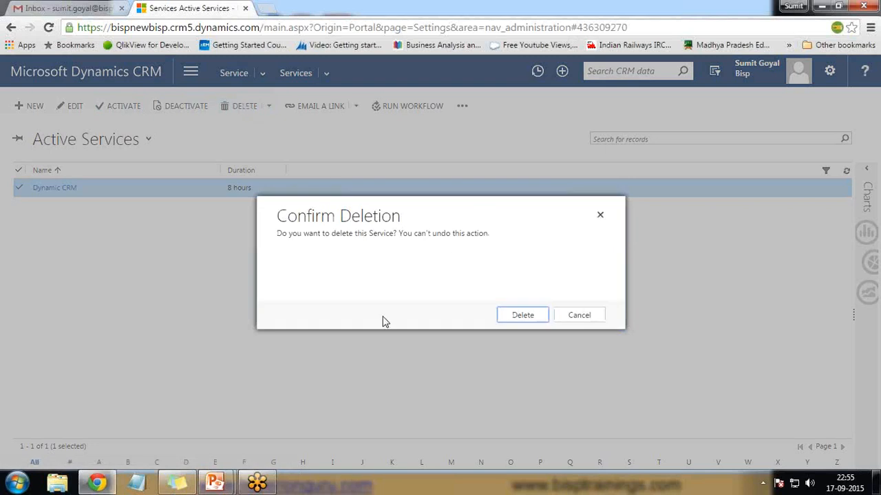
left_click(522, 318)
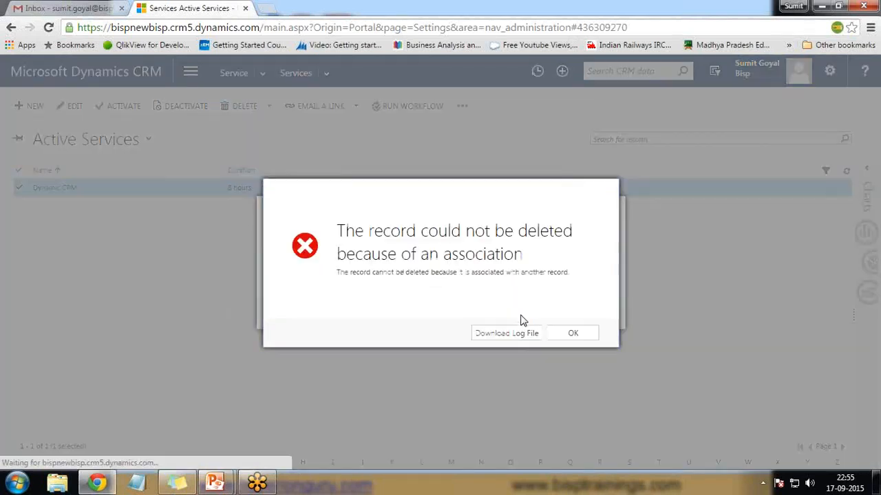
left_click(574, 335)
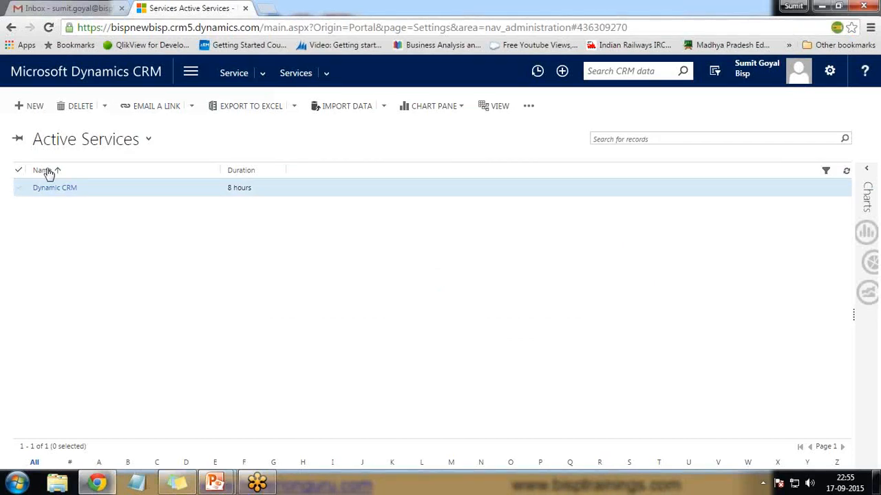
Step: Start a new service record and name it Dynamic CRM Training
left_click(26, 108)
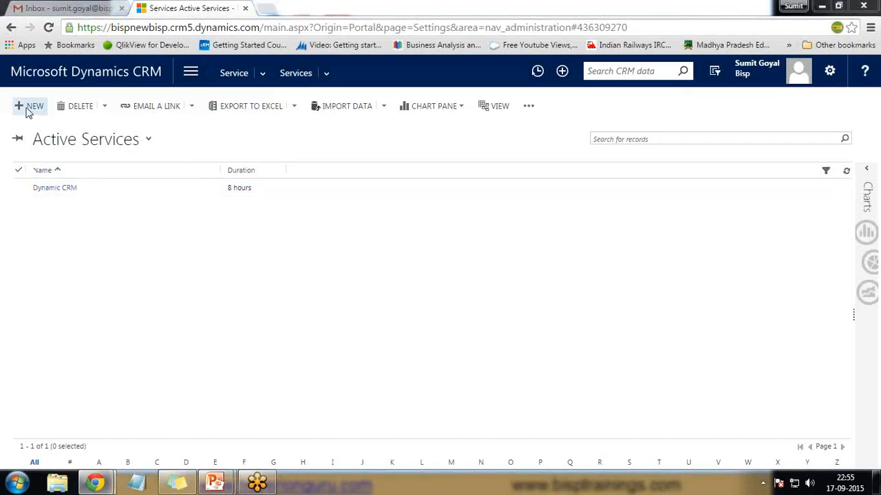
left_click_drag(324, 24, 246, 22)
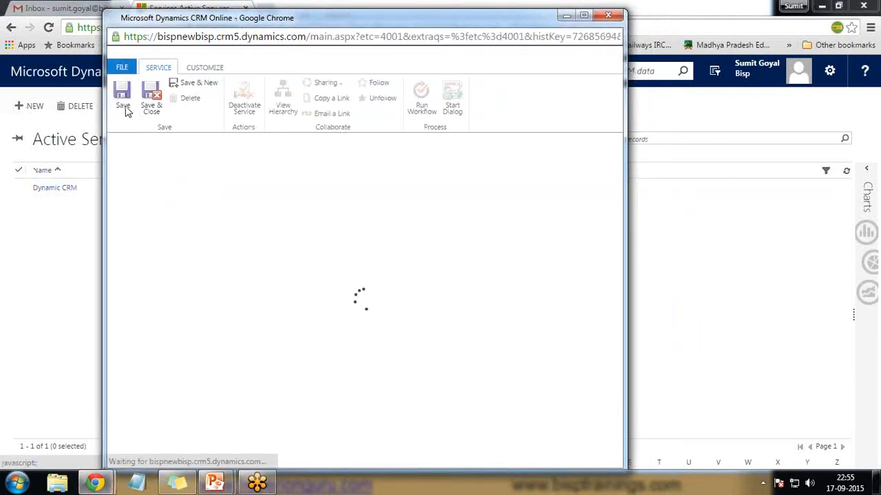
left_click(330, 222)
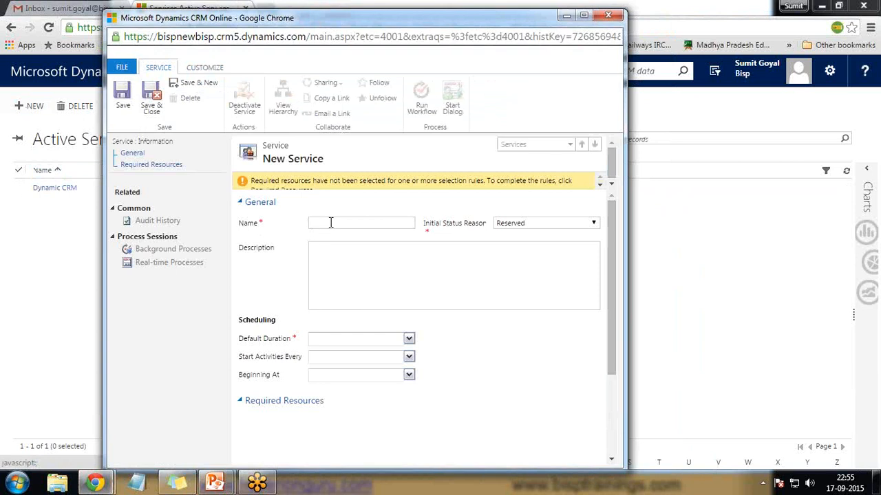
type("Dyanmic")
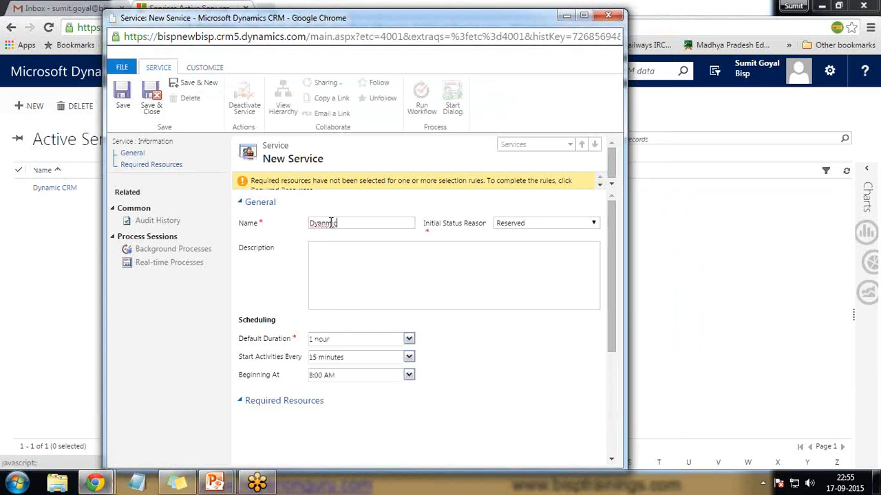
key("BackSpace")
key("BackSpace")
key("BackSpace")
key("BackSpace")
key("BackSpace")
type("namic")
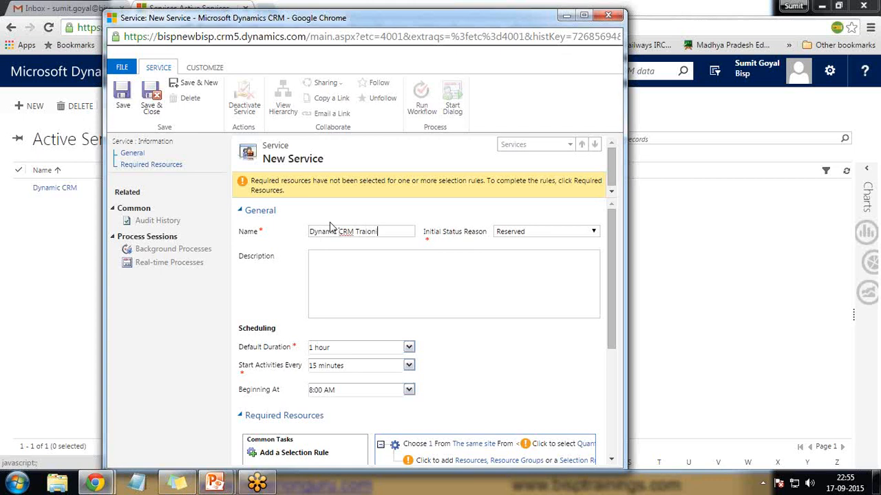
type(" CRM Training")
Step: Set the new service's initial status reason to Requested and maximize the record window
left_click(546, 232)
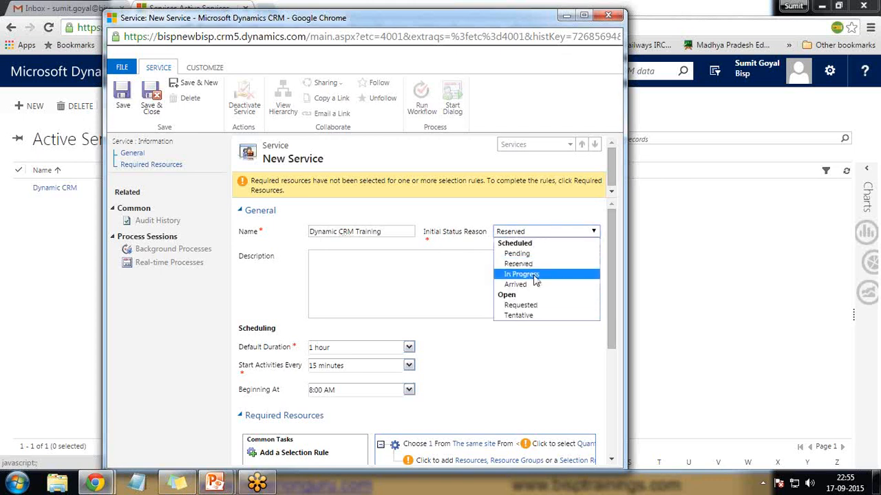
left_click(531, 306)
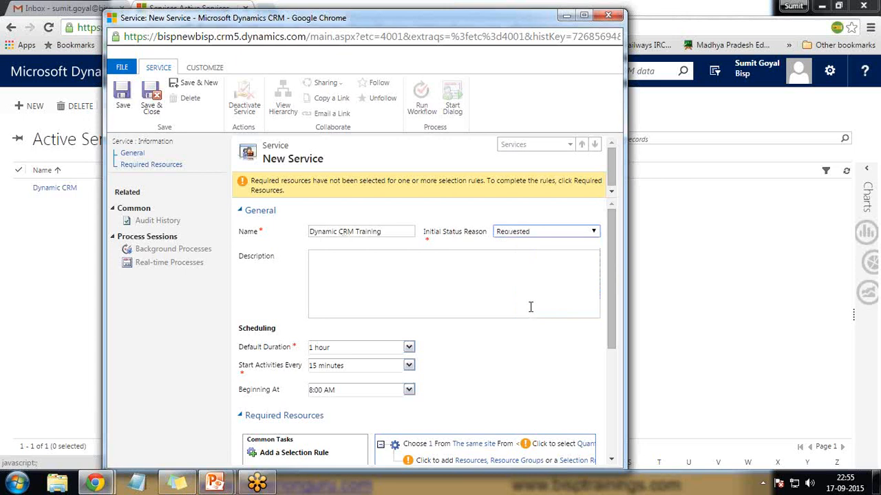
left_click(584, 15)
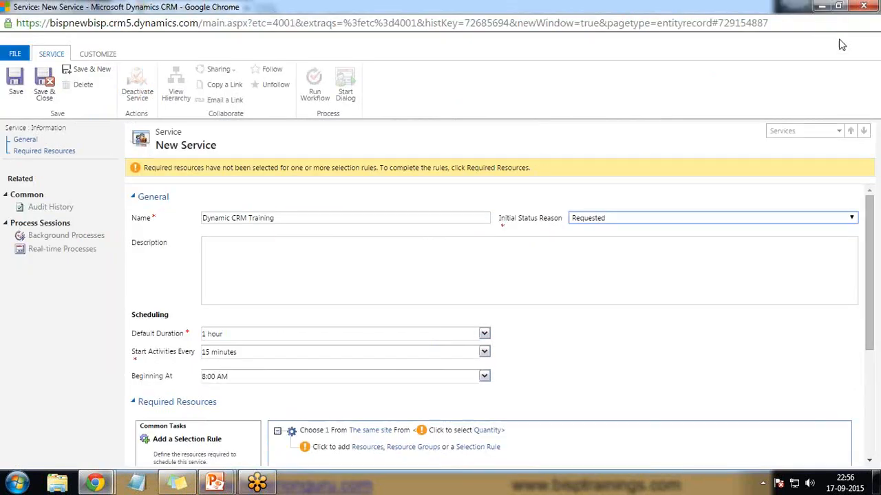
Step: Set the default duration of the Dynamic CRM Training service to 8 hours
scroll(269, 315, "down", 2)
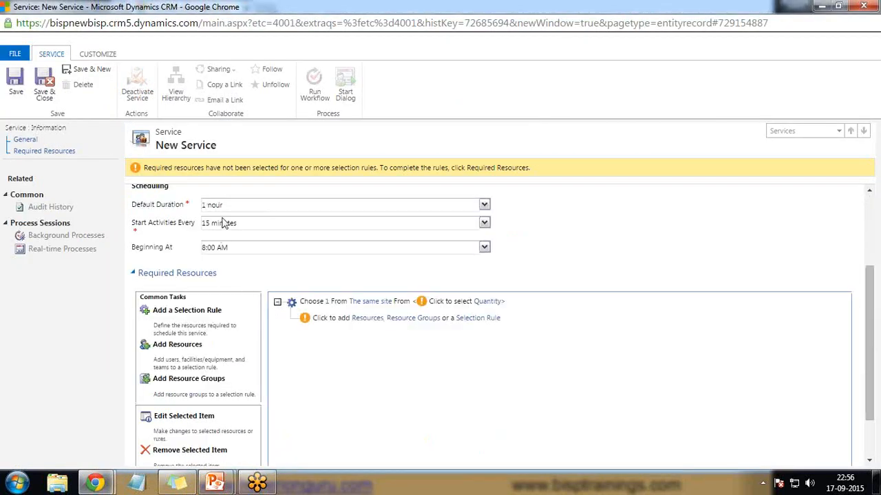
scroll(274, 292, "up", 1)
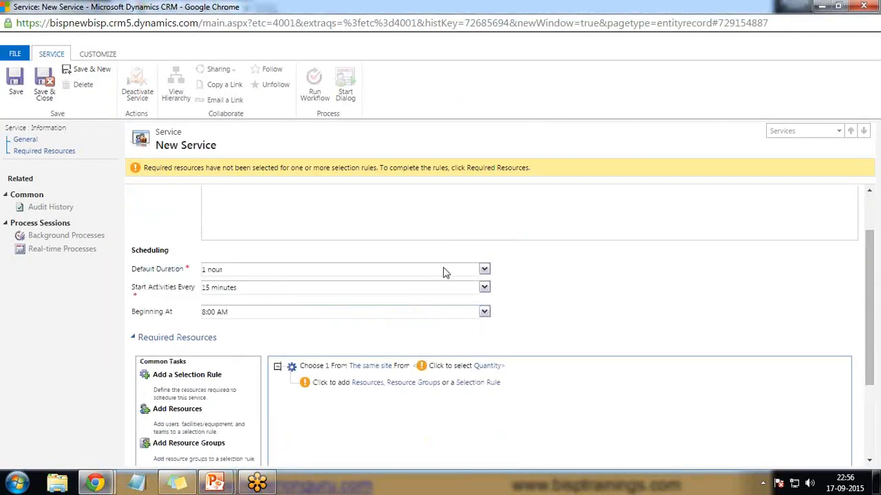
left_click(486, 272)
scroll(494, 302, "down", 2)
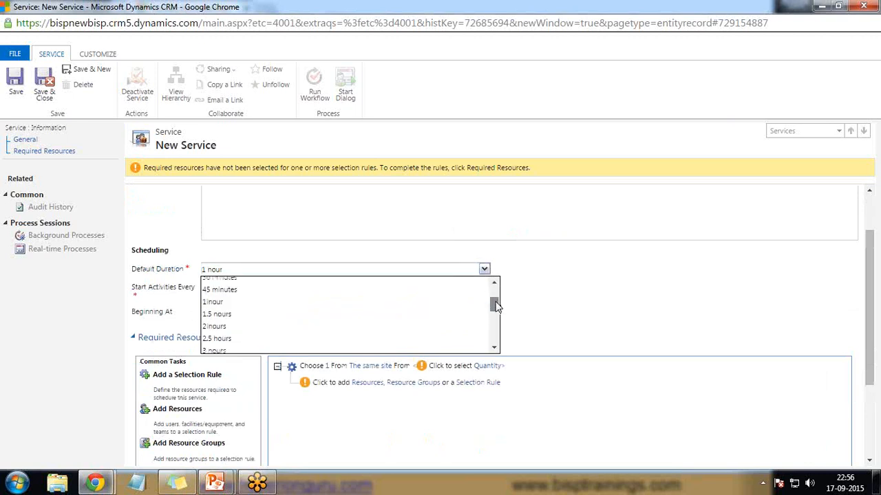
left_click_drag(496, 307, 497, 331)
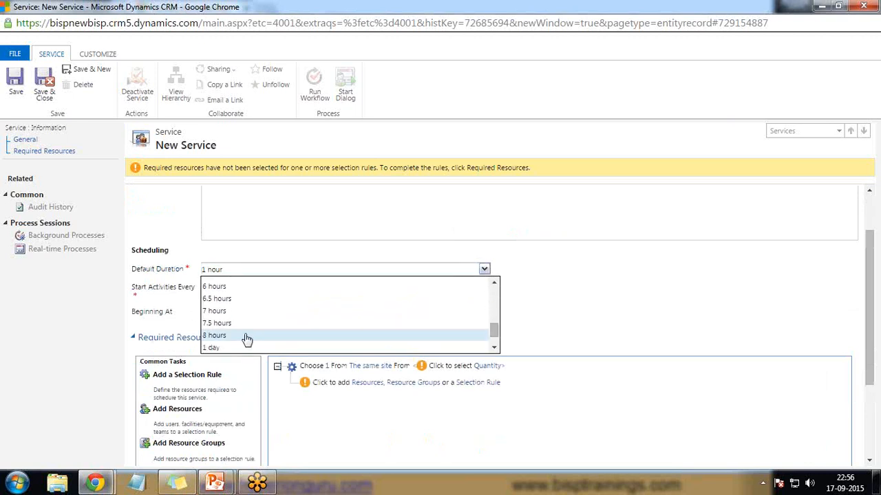
left_click(246, 337)
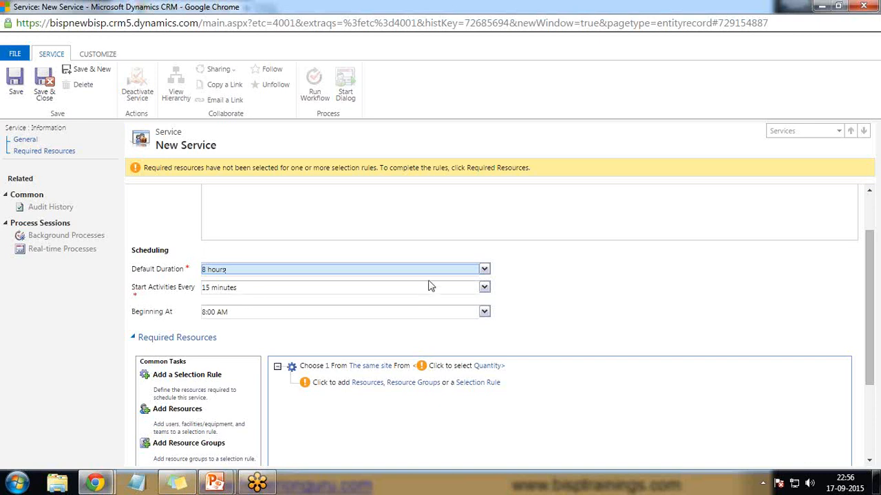
Step: Set the service to start activities every 1 day and save the record
left_click(487, 287)
left_click_drag(493, 315, 494, 355)
left_click(211, 342)
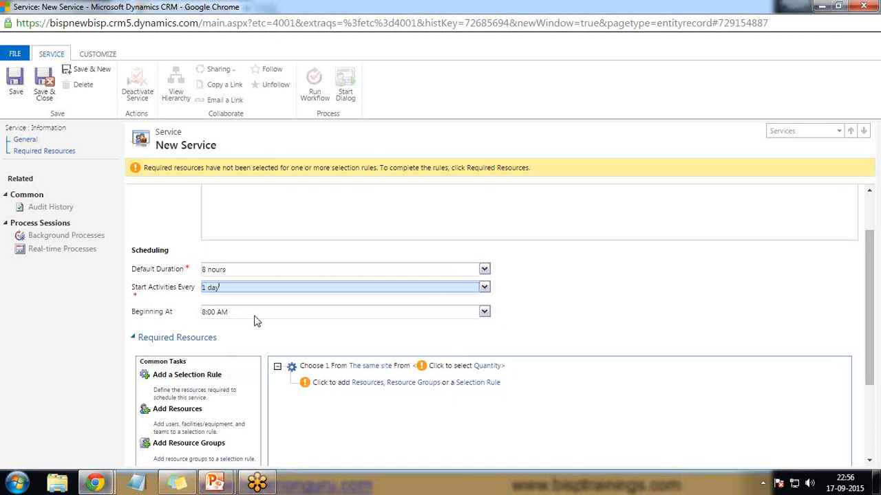
left_click(11, 84)
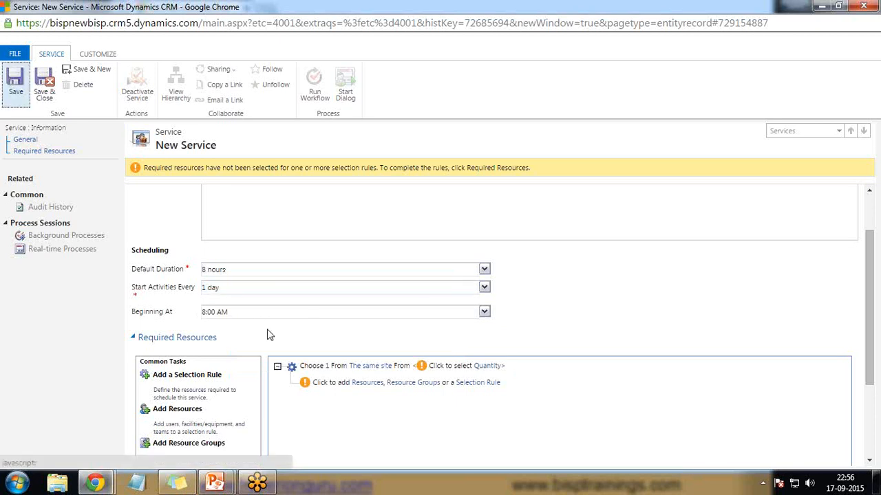
Step: Select the facilities Training Room Big, Projector and Training Teaching Material as resources for the service's selection rule
scroll(165, 356, "down", 2)
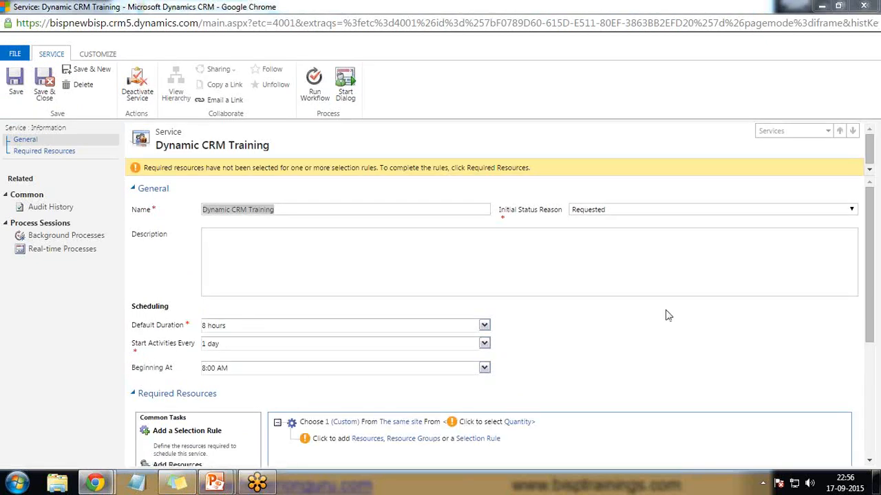
scroll(654, 307, "down", 3)
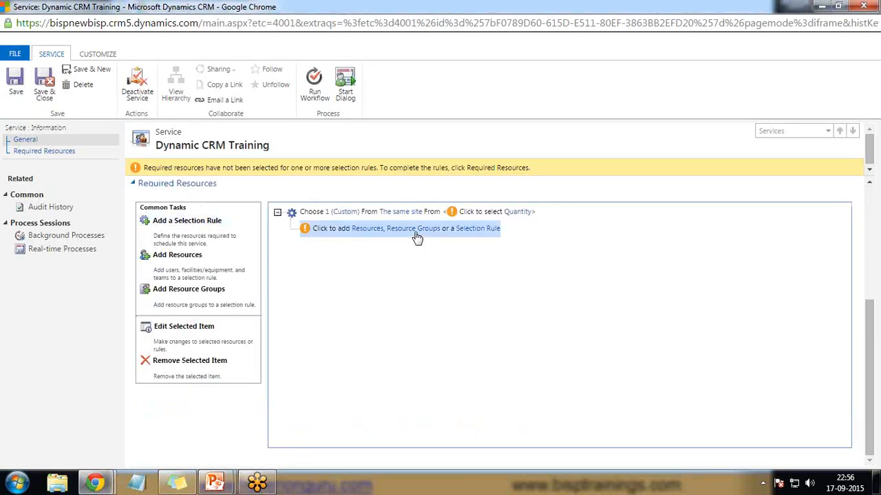
left_click(385, 239)
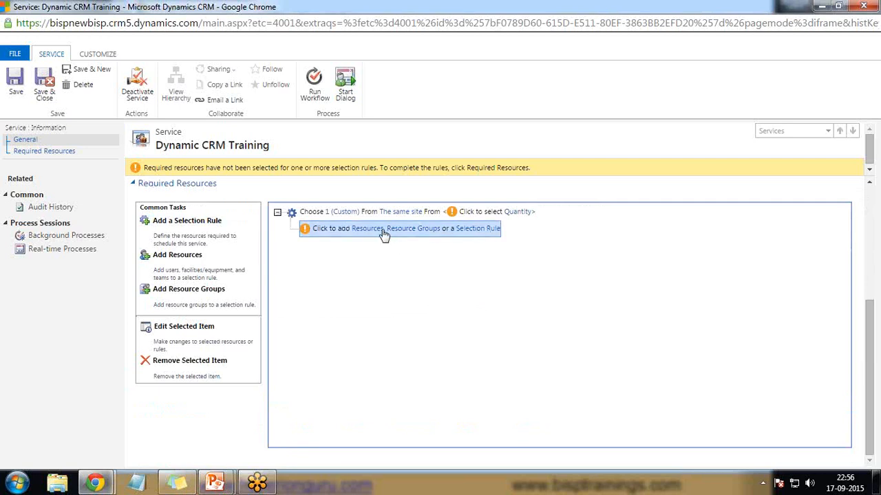
left_click(385, 234)
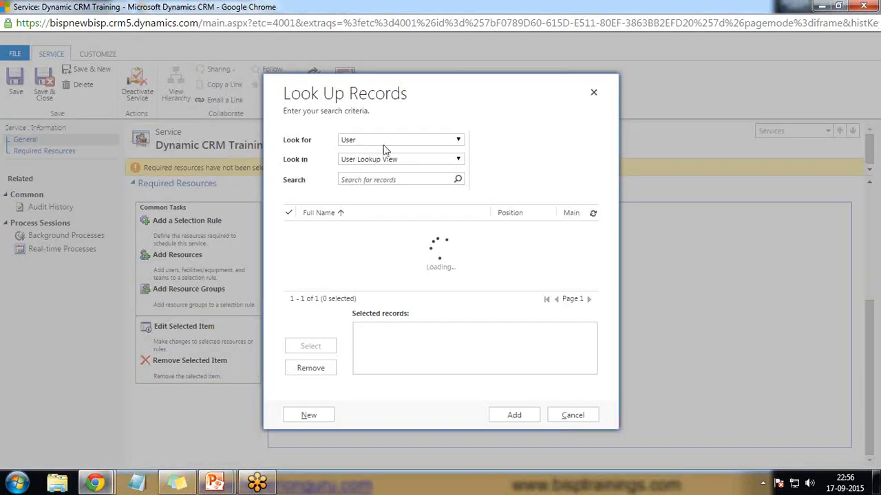
left_click(385, 141)
left_click(382, 151)
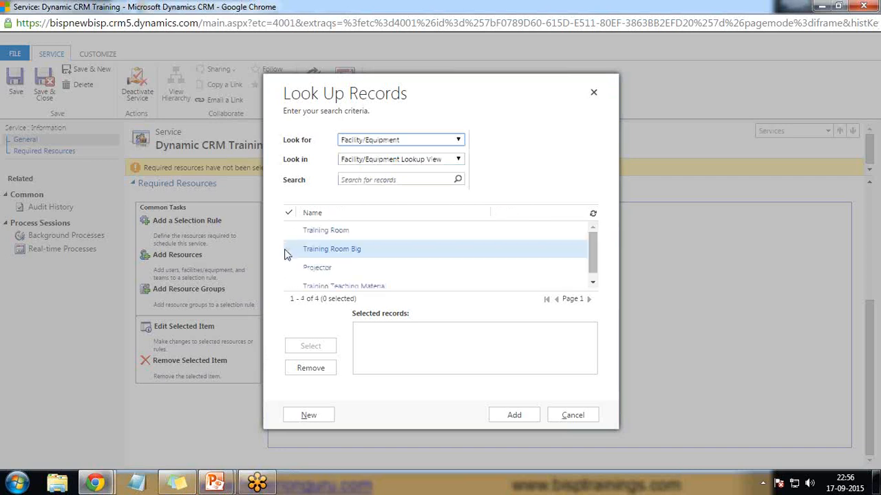
left_click(289, 249)
left_click(289, 268)
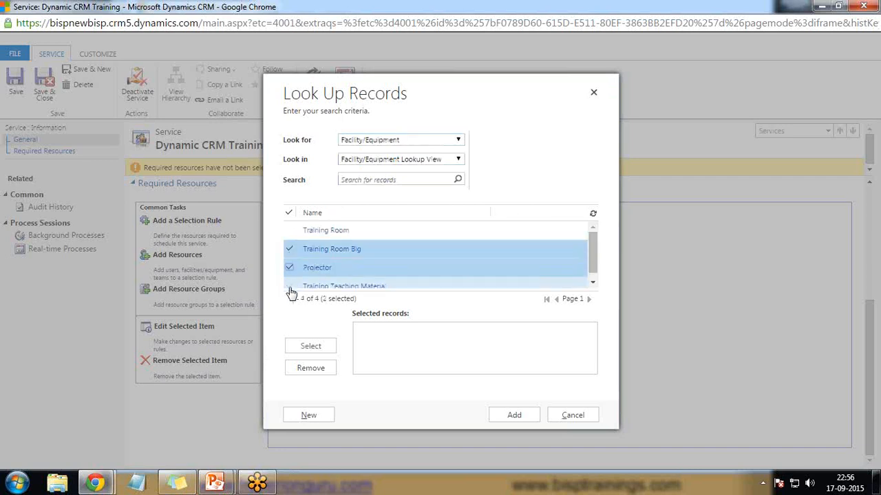
left_click(289, 285)
left_click(310, 346)
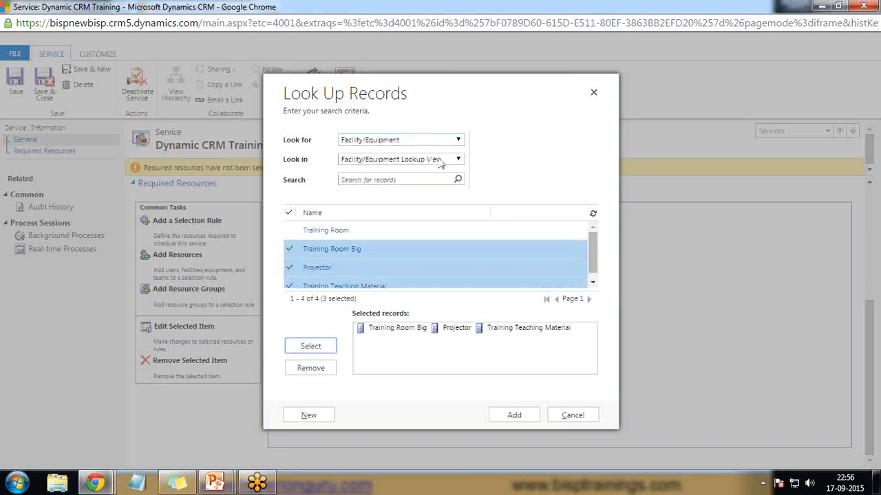
Step: Include the listed user and add all selected resources to the rule without saving them as a resource group
left_click(438, 140)
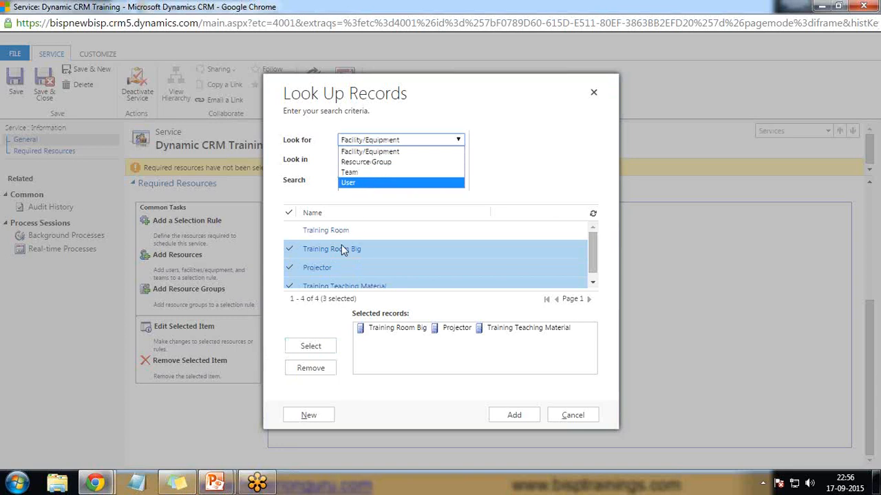
key("Return")
left_click(289, 231)
left_click(311, 346)
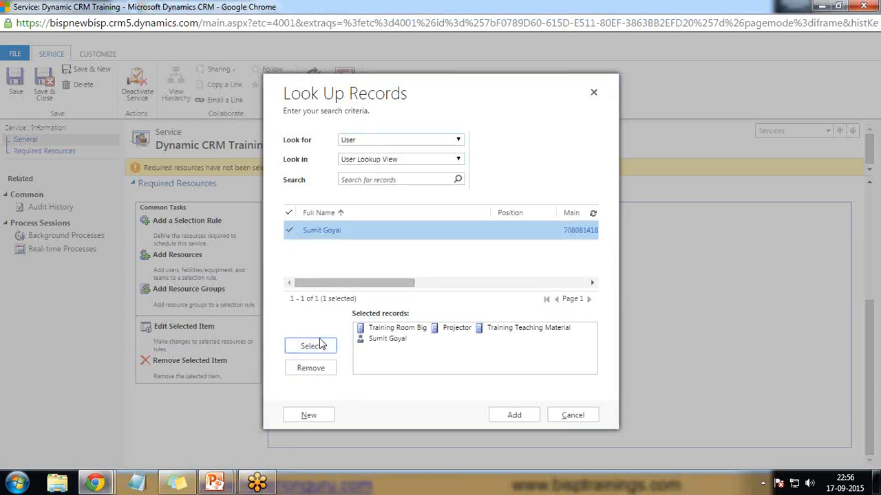
left_click(515, 414)
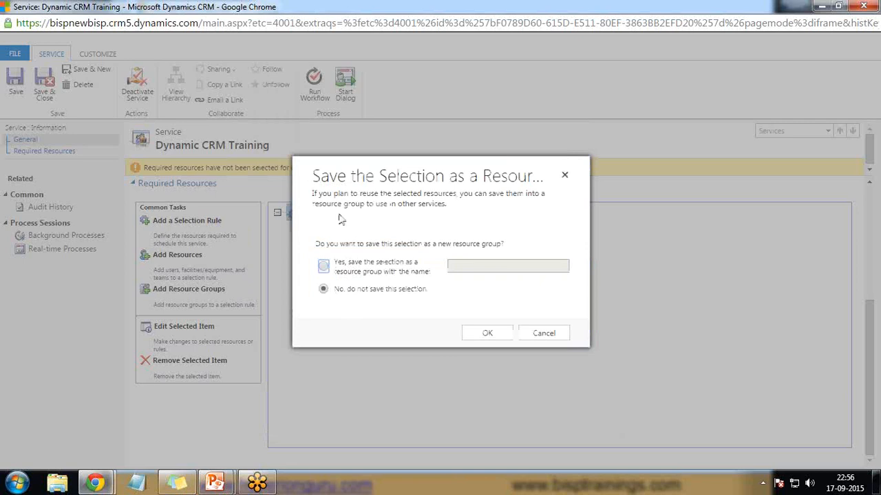
left_click(480, 347)
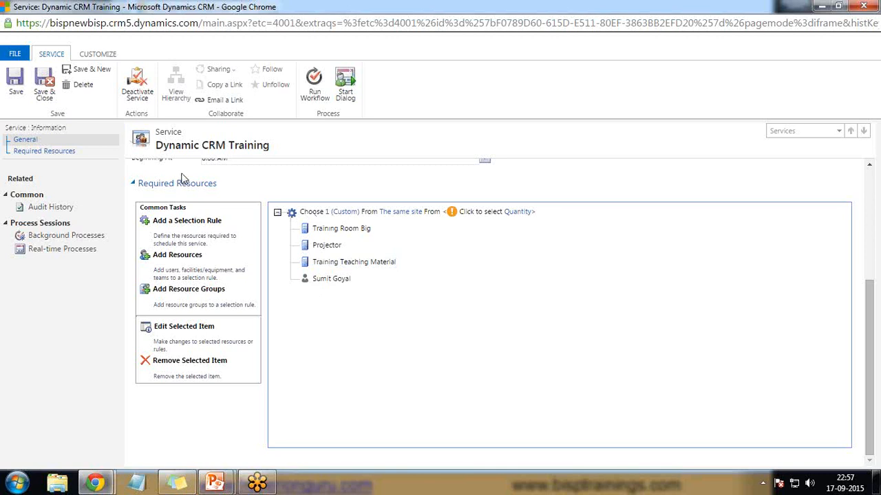
Step: Save and close the Dynamic CRM Training service and open the Service Calendar
left_click(42, 74)
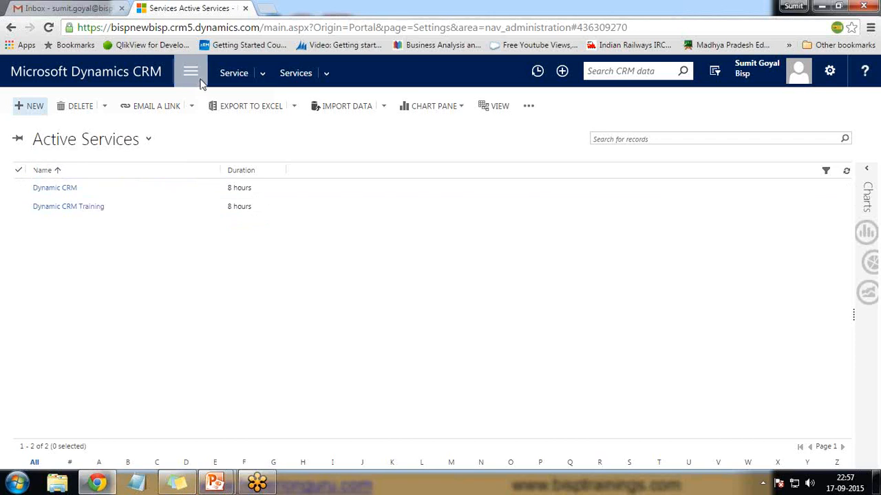
left_click(263, 75)
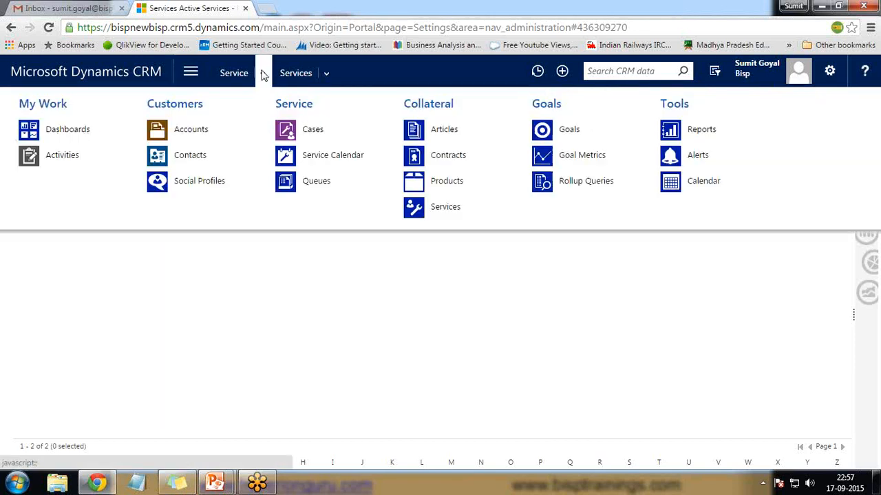
left_click(315, 160)
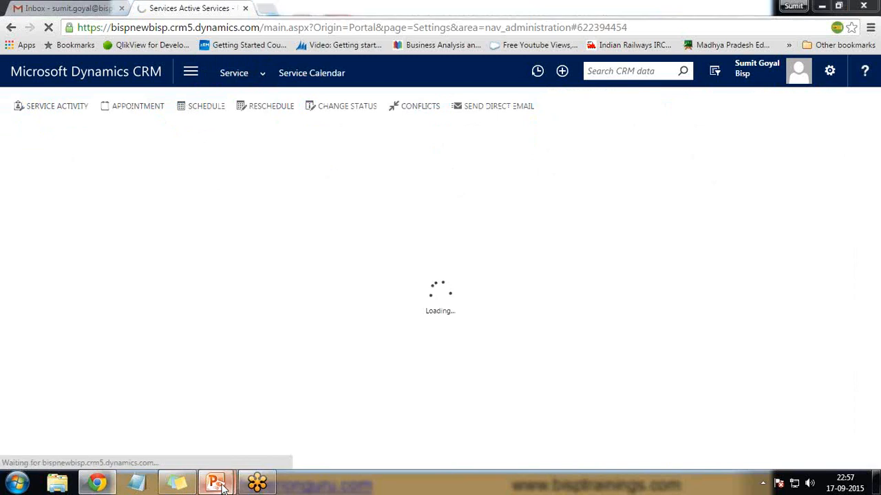
Step: Switch to the PowerPoint slide on service scheduling options to read about the Service Calendar, and return to Dynamics CRM
mouse_move(216, 484)
left_click(285, 443)
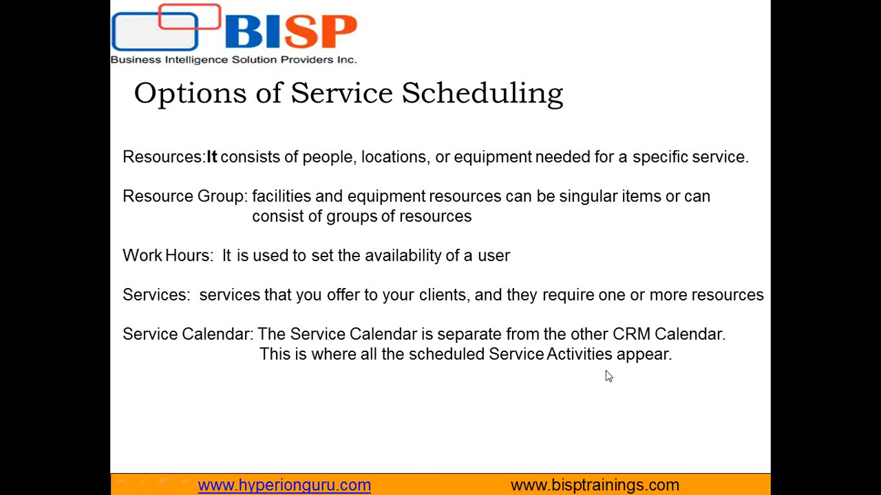
key("alt+Tab")
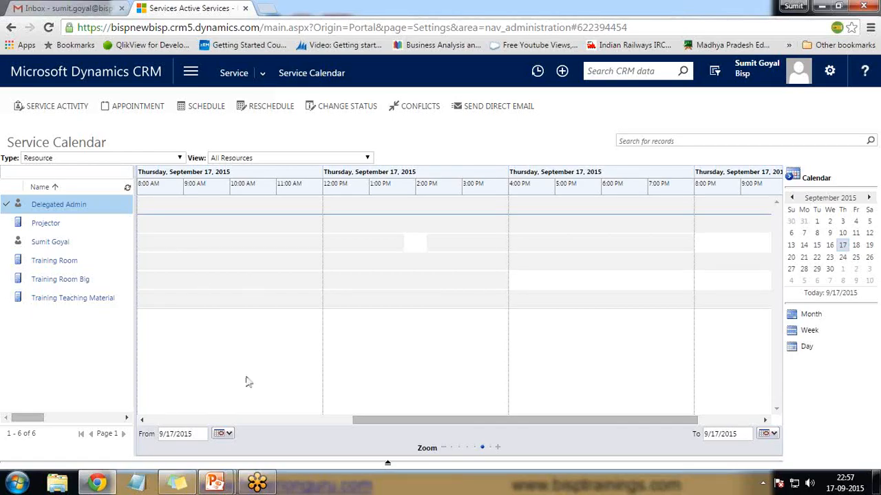
Step: Show the Service Calendar by month and examine the resource schedules for the week of 9/20/2015
left_click_drag(421, 422, 530, 427)
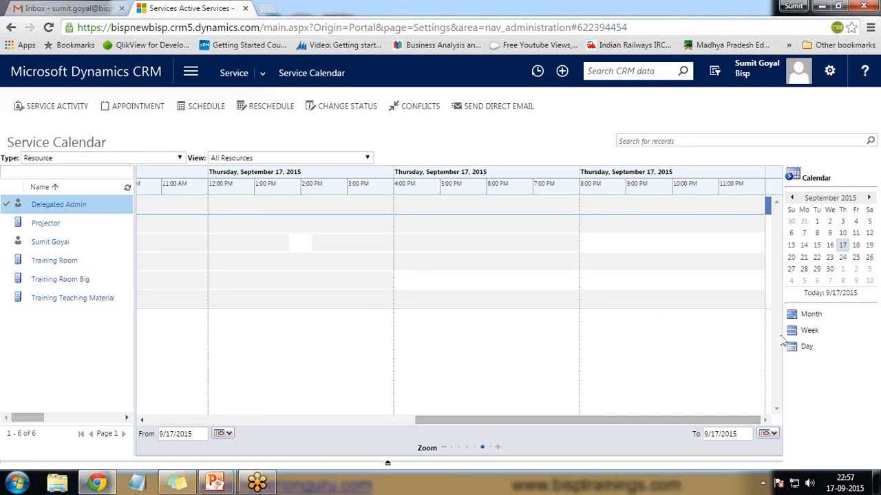
left_click(806, 332)
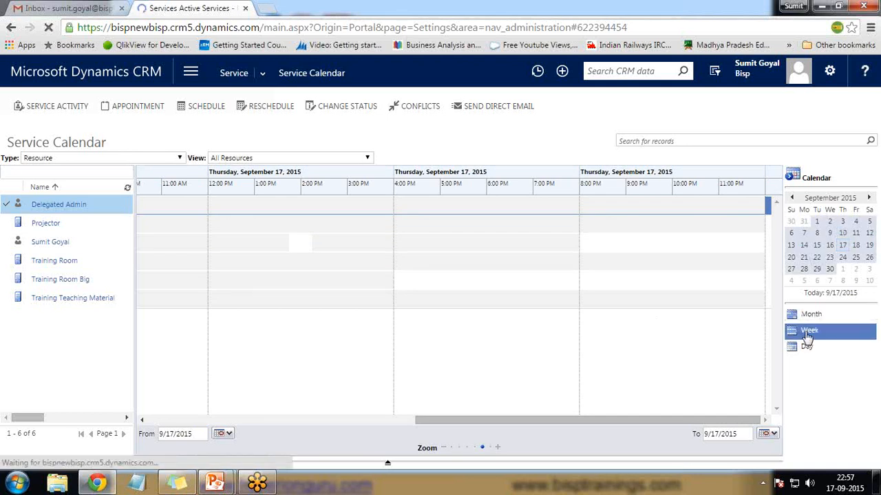
left_click(805, 347)
left_click(804, 316)
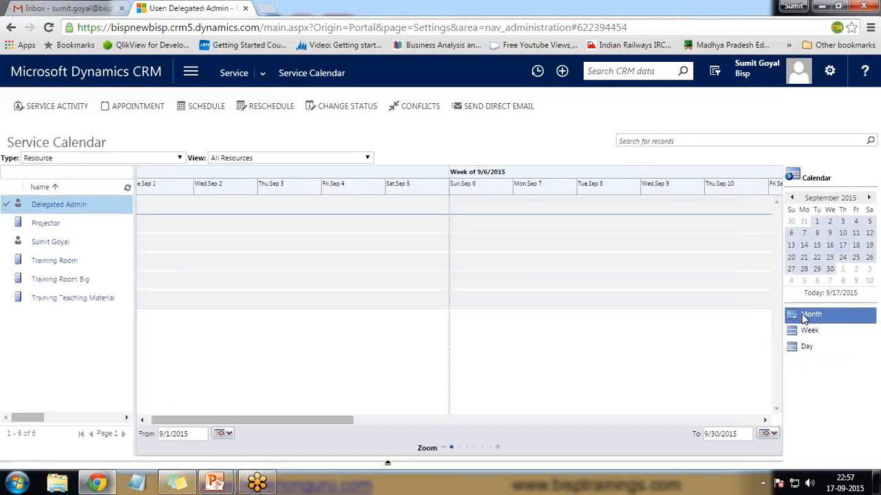
left_click_drag(268, 418, 573, 417)
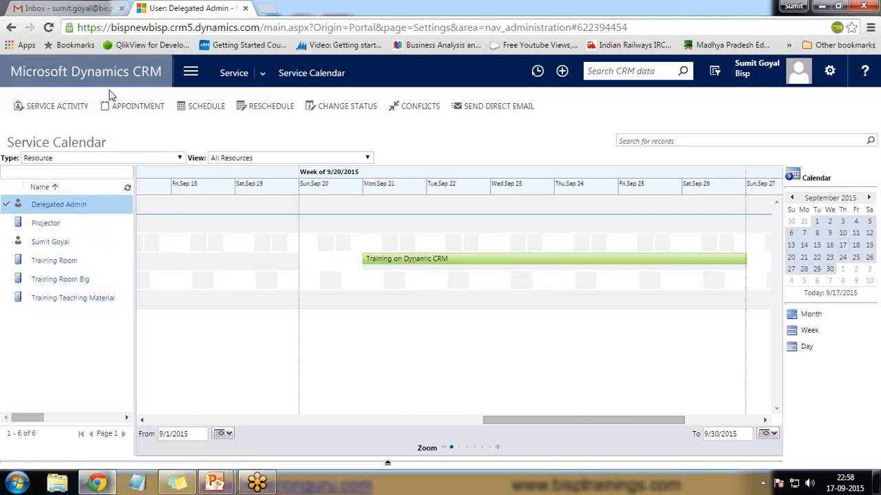
Step: Start a new service activity with the subject Dynamic CRM Training For Batch 4001
left_click(61, 105)
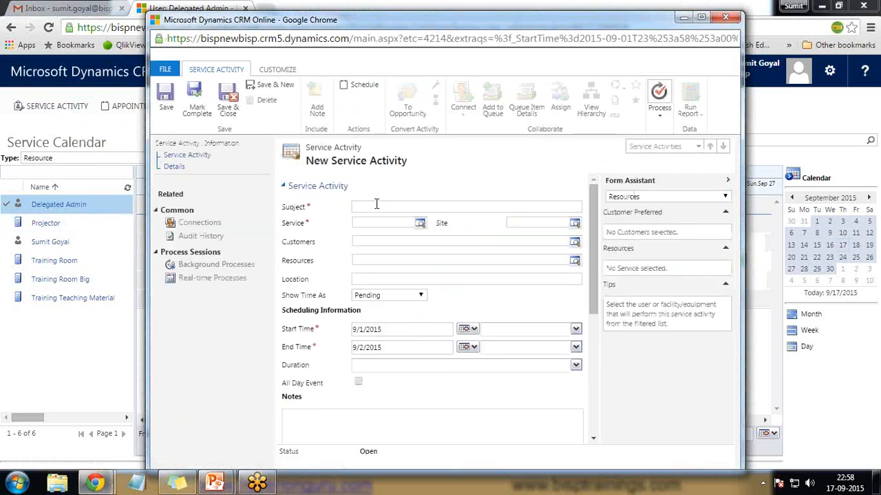
left_click(376, 205)
type("Train")
key("BackSpace")
key("BackSpace")
key("BackSpace")
key("BackSpace")
key("BackSpace")
type("y")
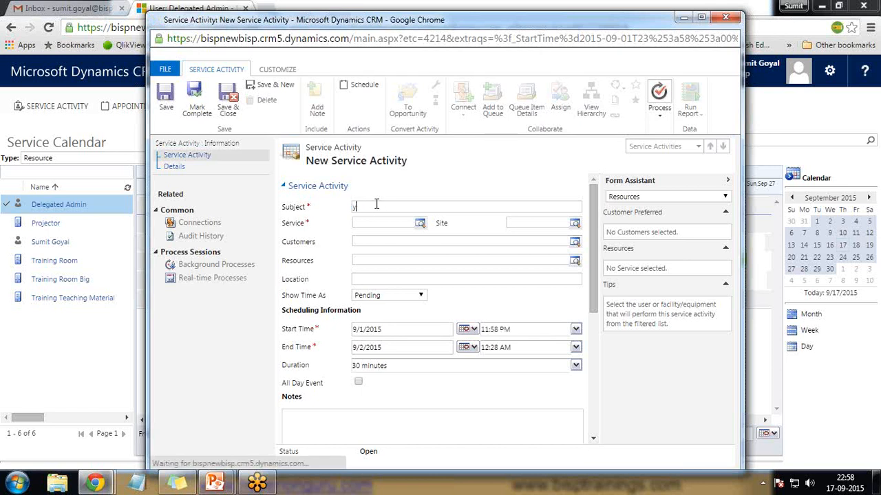
type("Dyn")
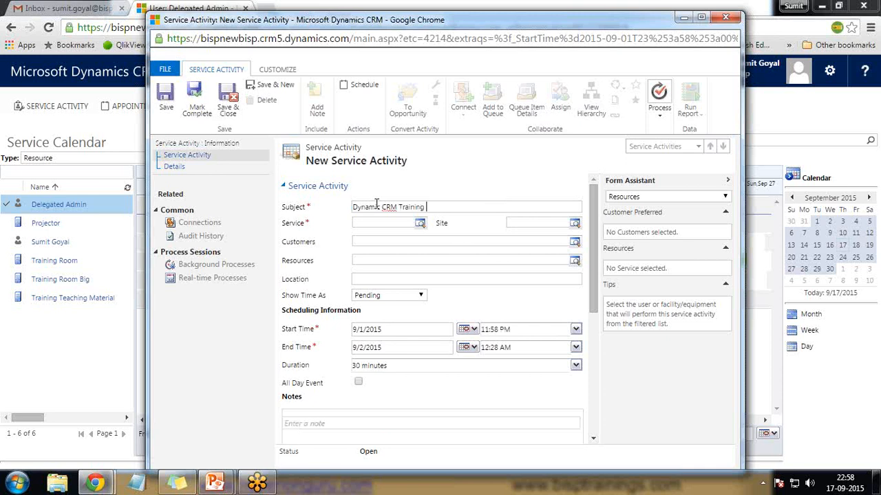
type("amics CRM Training For N")
Step: Set the activity's service to Dynamic CRM Training and its site to Gurgaon Sec 48
left_click(408, 229)
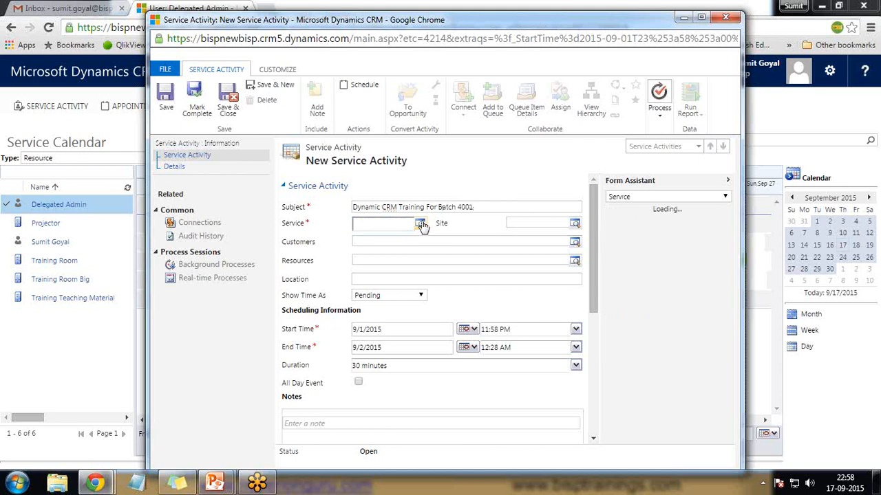
left_click(420, 225)
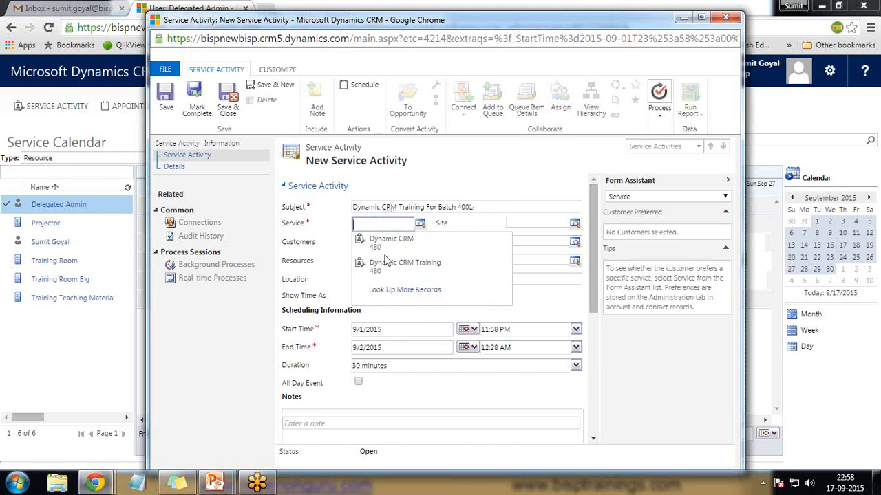
left_click(386, 267)
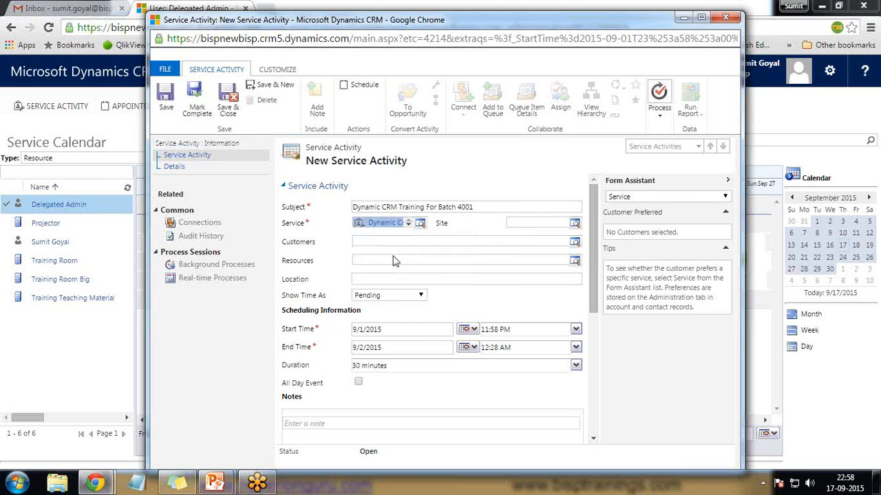
left_click(575, 225)
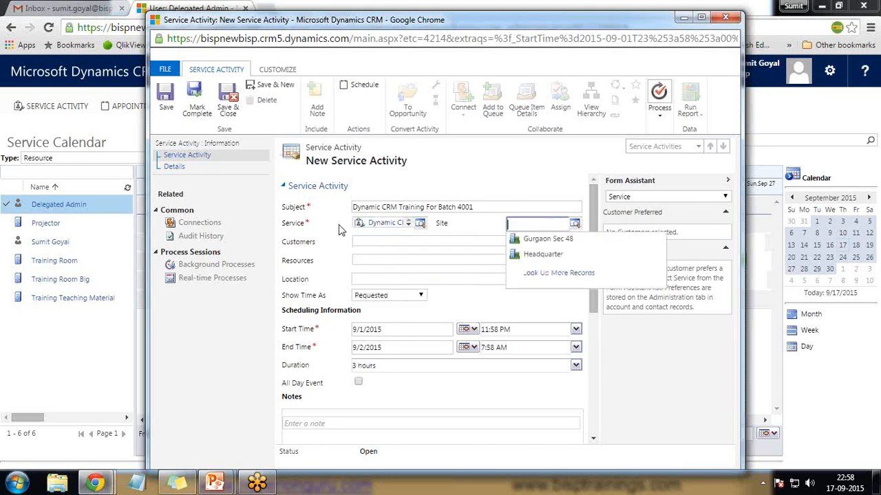
left_click(536, 238)
Step: Add all the listed contacts as customers of the service activity
left_click(377, 242)
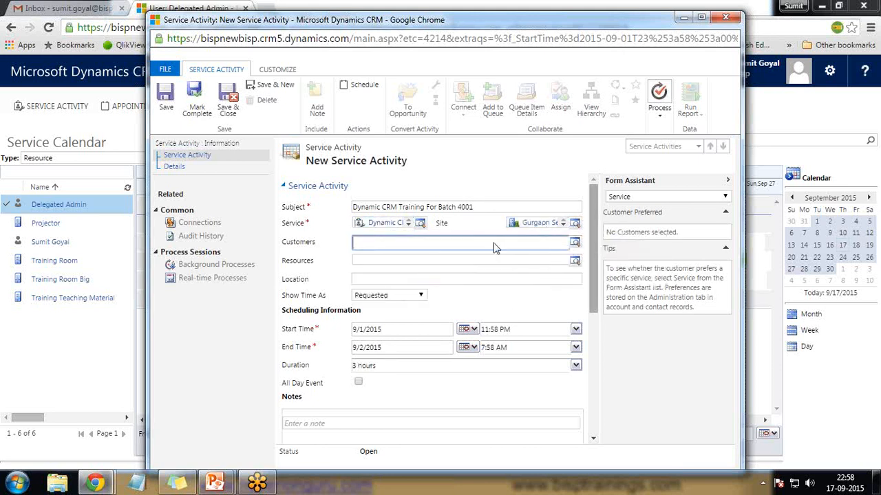
left_click(574, 242)
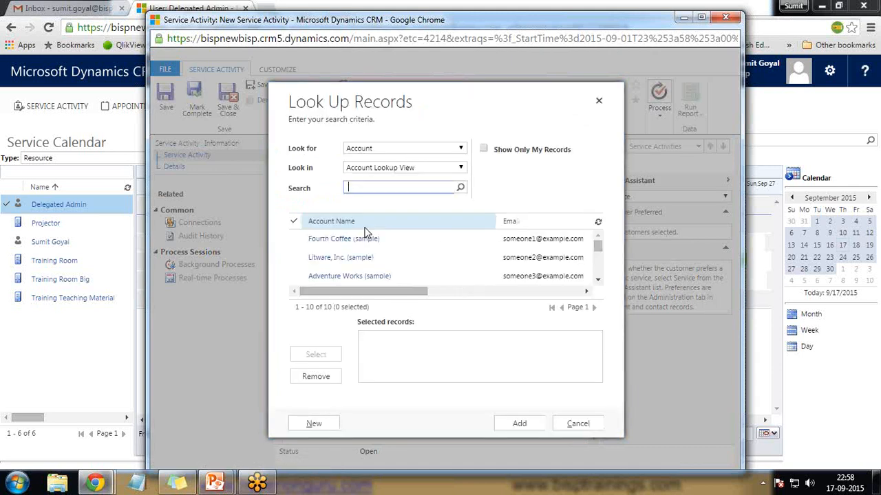
left_click(377, 153)
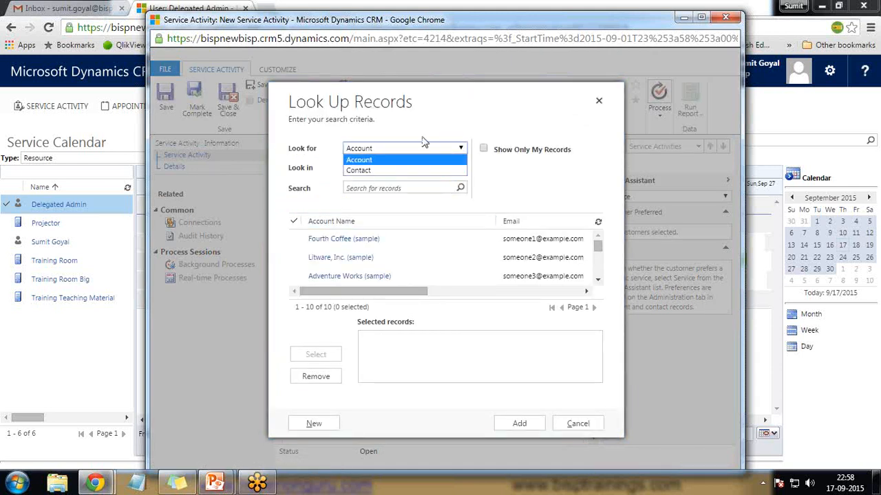
left_click(371, 170)
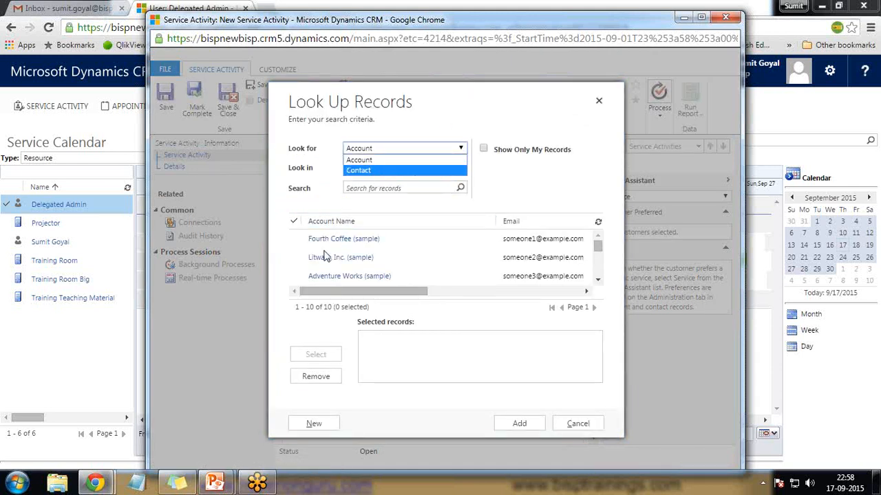
left_click(294, 222)
left_click(316, 354)
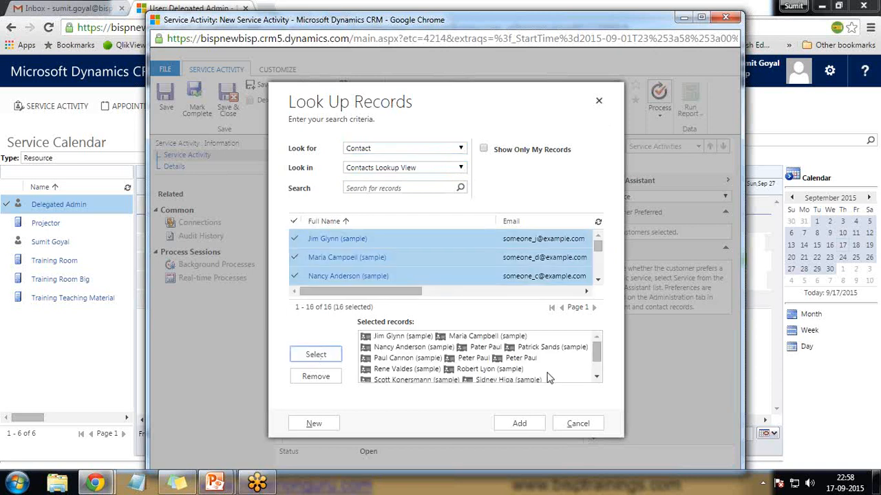
left_click(519, 423)
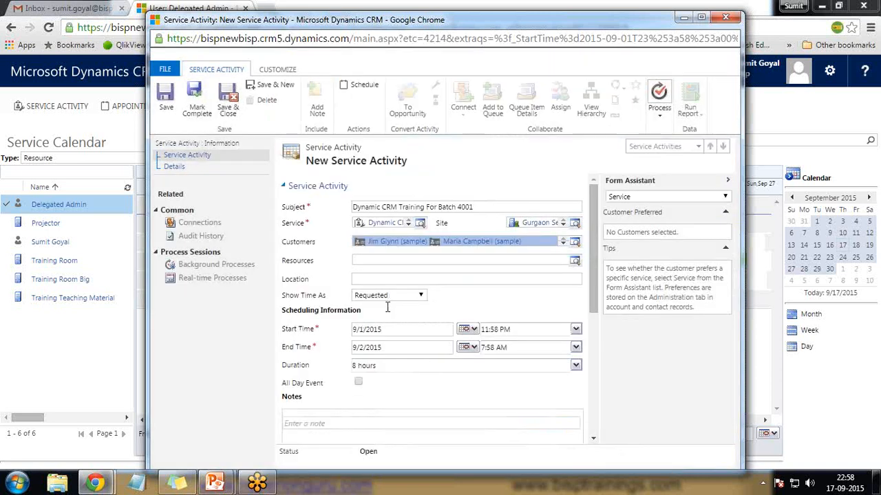
Step: Add the facilities and equipment Training Room Big, Projector and Training Teaching Material as resources of the service activity
left_click(573, 261)
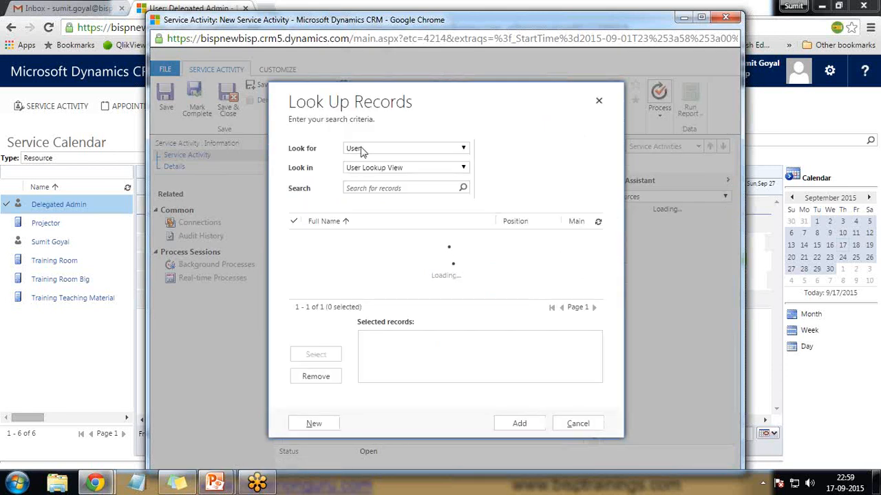
left_click(365, 149)
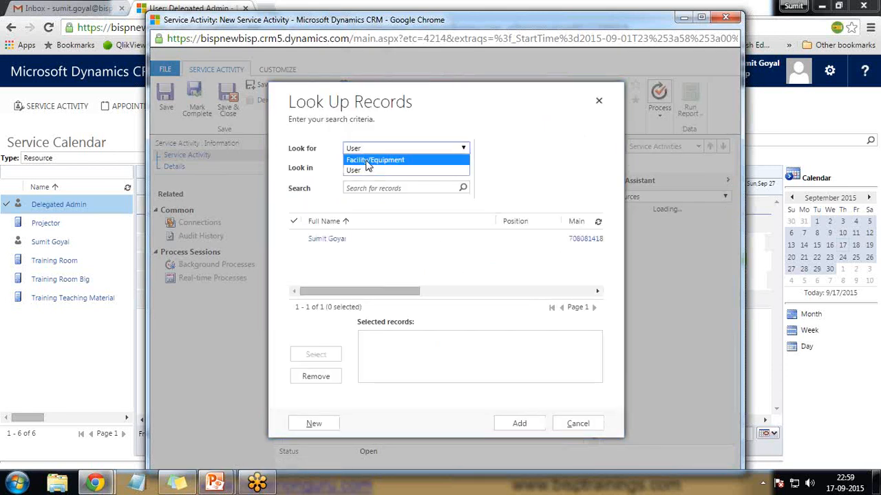
left_click(375, 159)
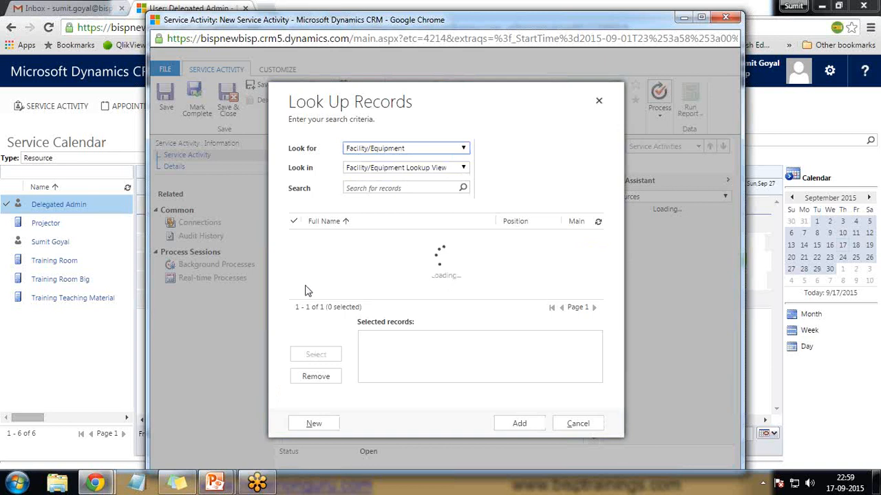
left_click(293, 258)
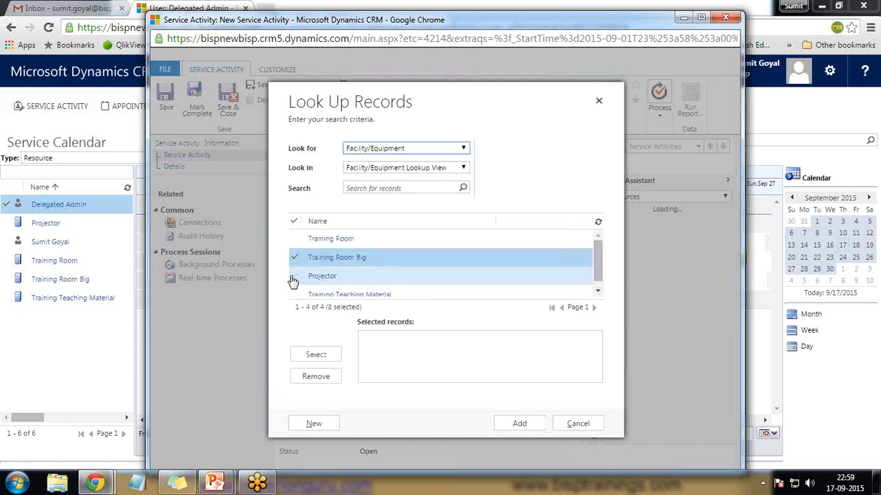
left_click(294, 276)
left_click(294, 294)
left_click(307, 355)
left_click(509, 426)
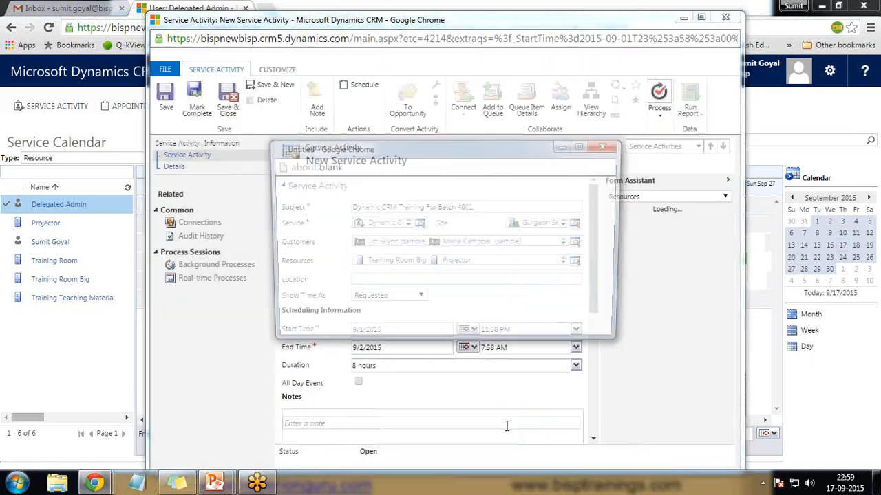
Step: Set the service activity's start date to 10/1/2015
left_click(577, 331)
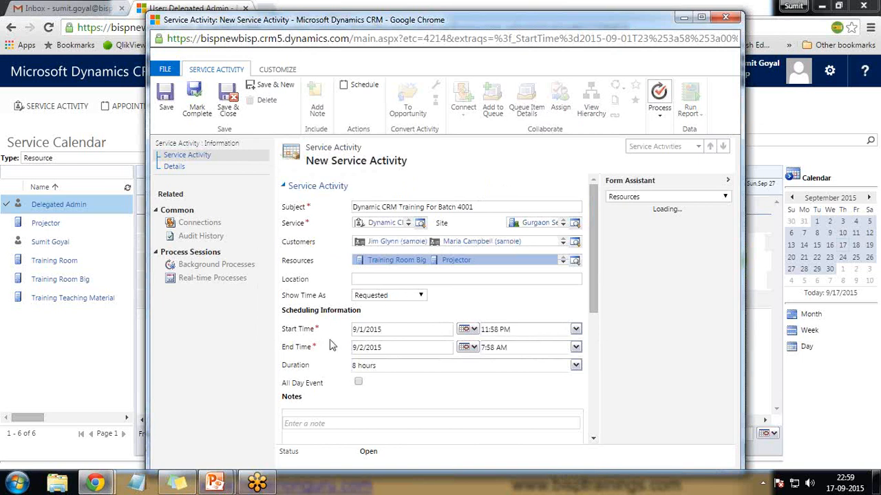
left_click(465, 328)
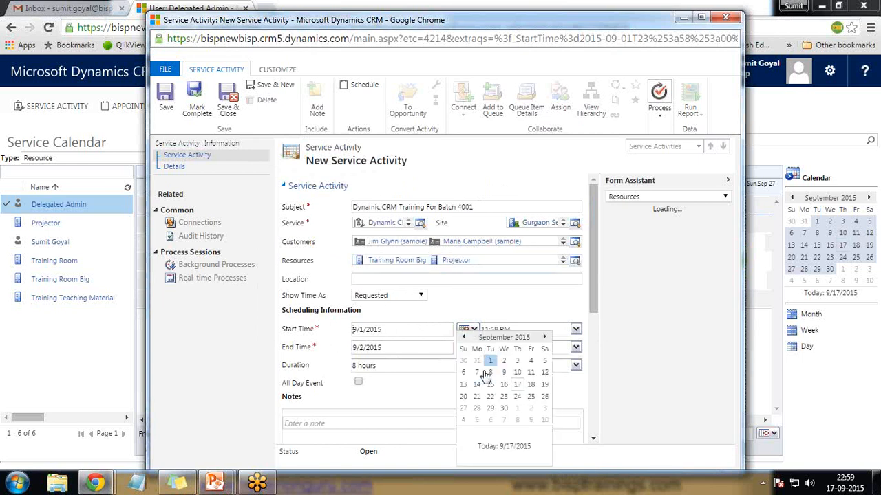
left_click(544, 337)
left_click(517, 361)
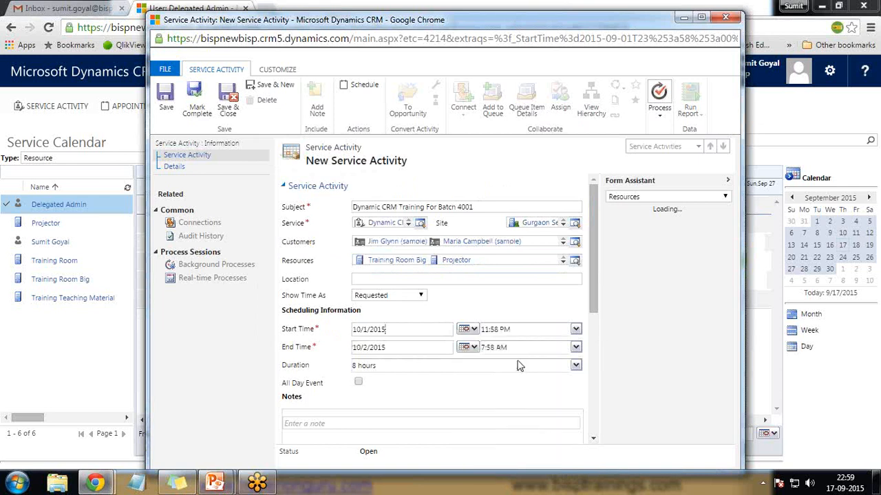
left_click(466, 348)
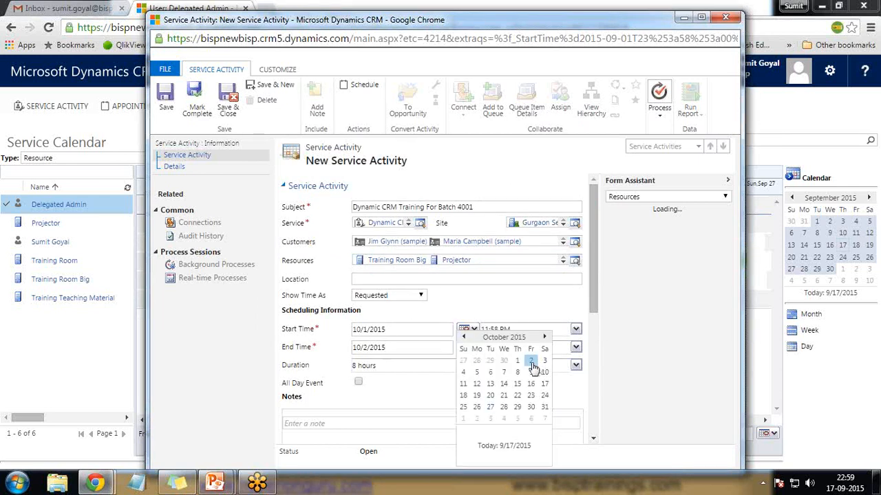
left_click(406, 331)
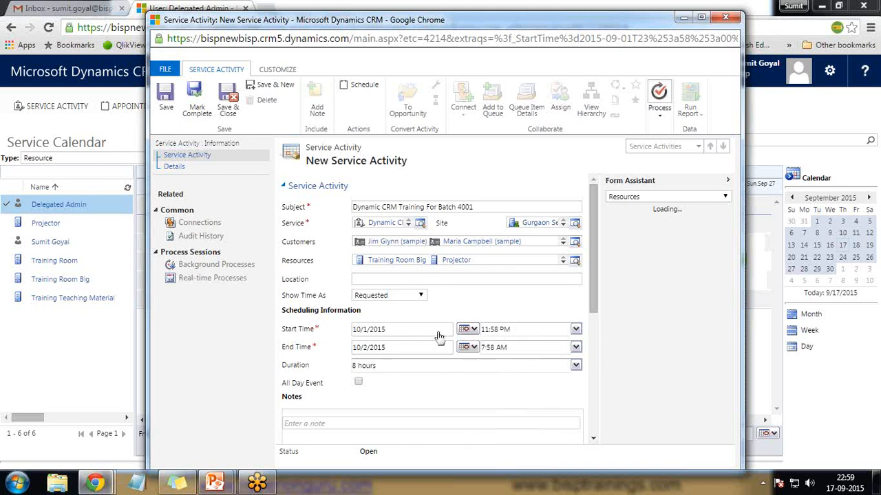
Step: Schedule the activity from 10/5/2015 to 10/10/2015 and make it an all-day event
left_click(467, 328)
left_click(476, 374)
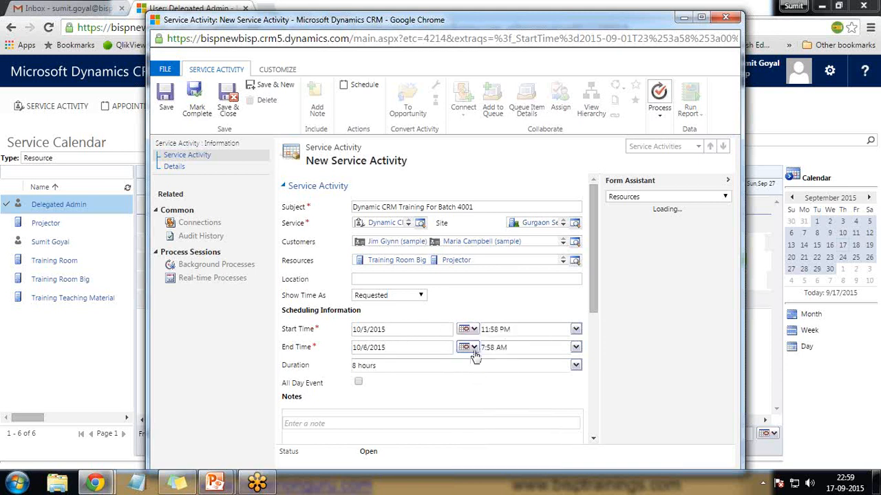
left_click(467, 348)
left_click(544, 375)
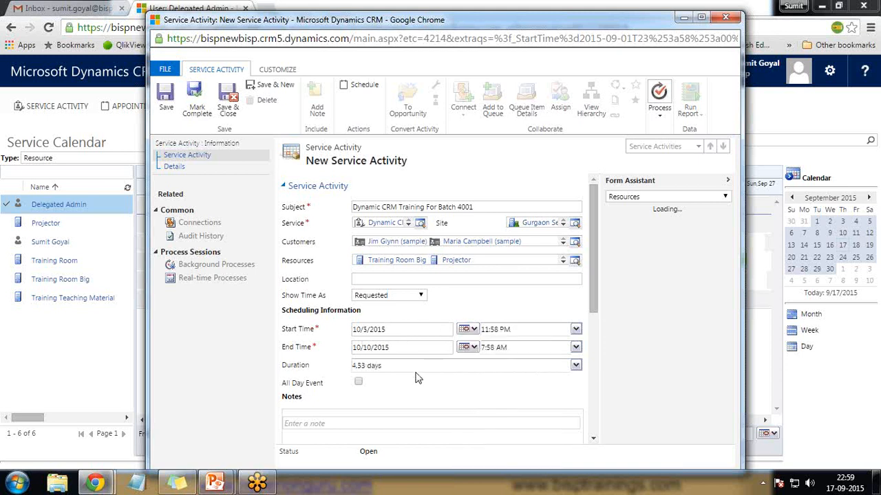
left_click(359, 383)
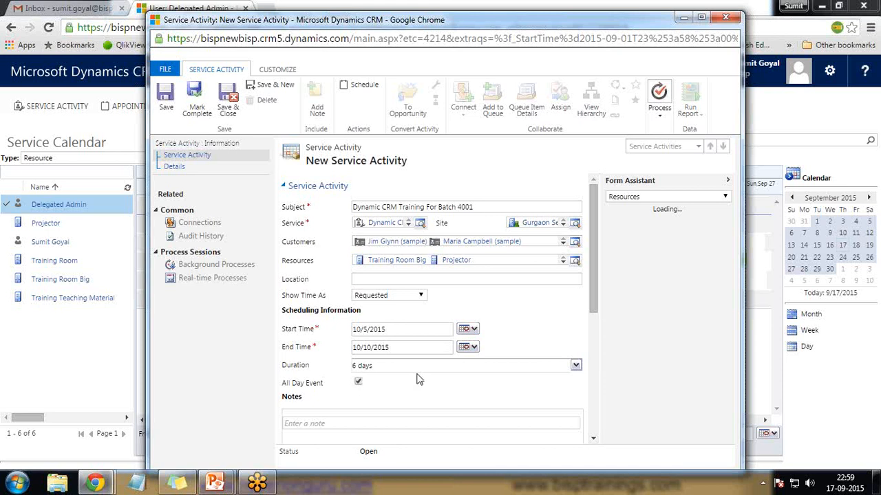
Step: Save the service activity, ignoring the scheduling alerts, and close its form
scroll(420, 379, "down", 2)
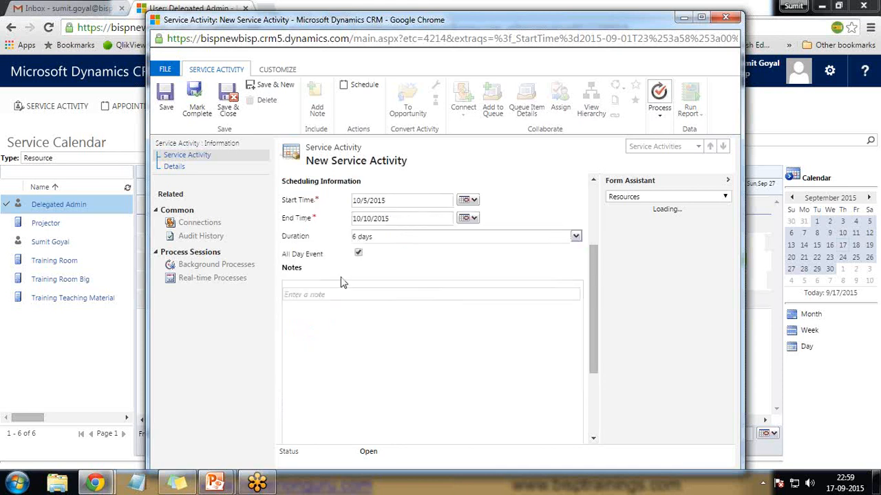
left_click(166, 96)
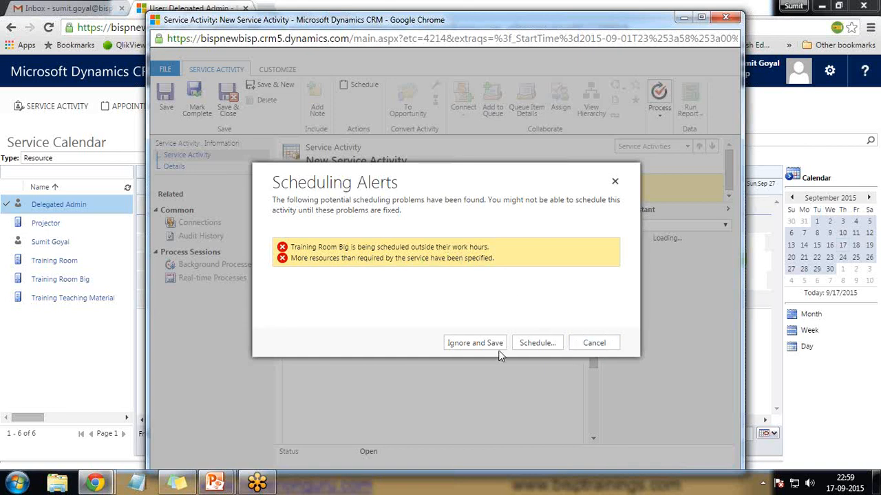
left_click(460, 346)
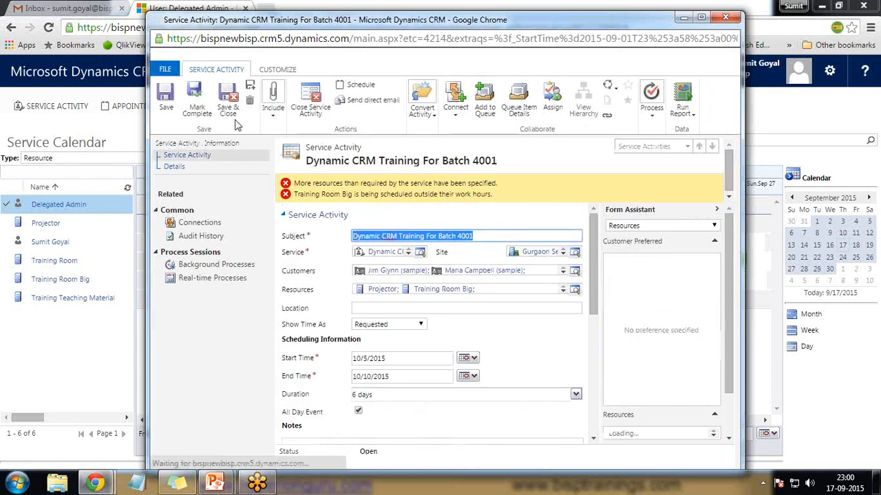
left_click(221, 96)
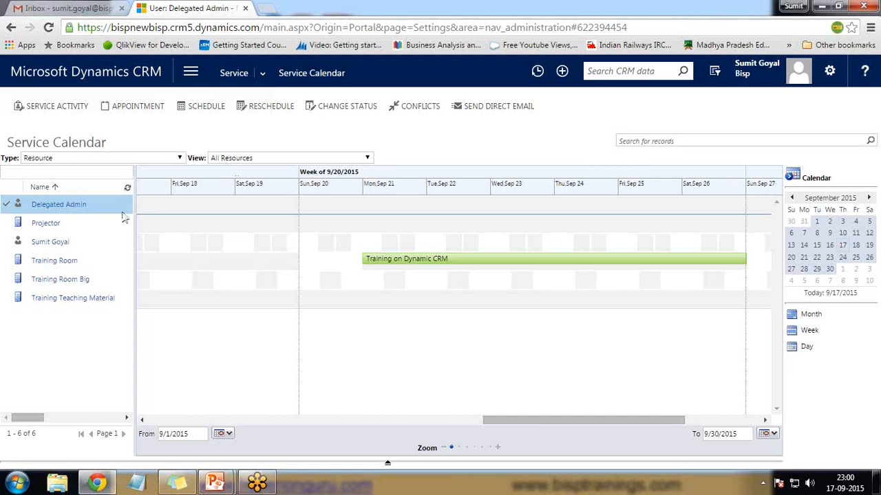
Step: Show the Service Calendar by month for October 2015 and examine the resource schedules for the week of 10/4/2015
left_click(809, 331)
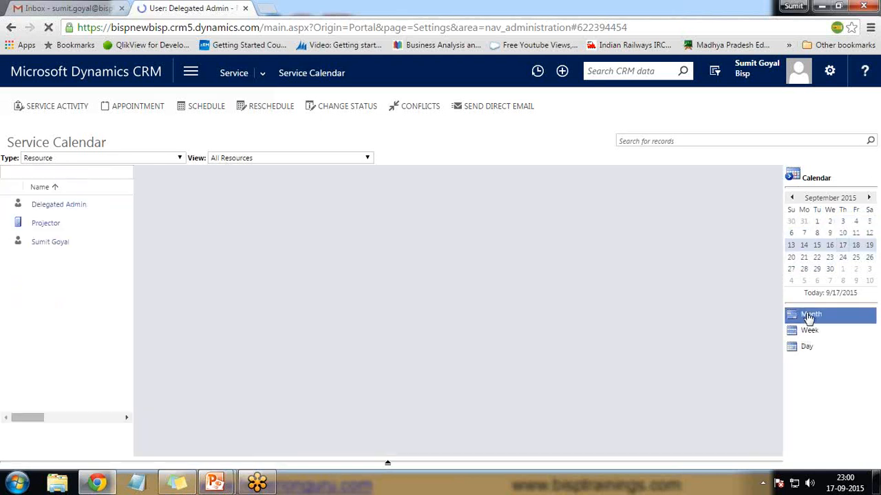
left_click(809, 315)
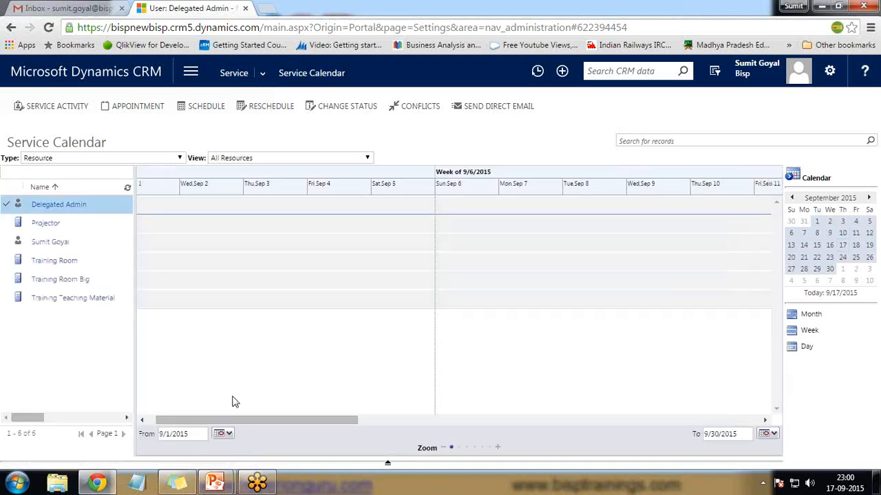
left_click_drag(252, 420, 695, 418)
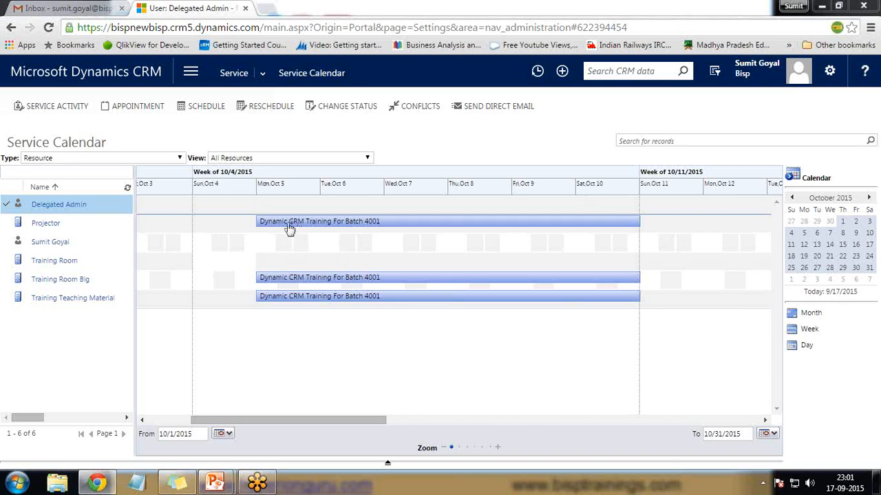
mouse_move(290, 229)
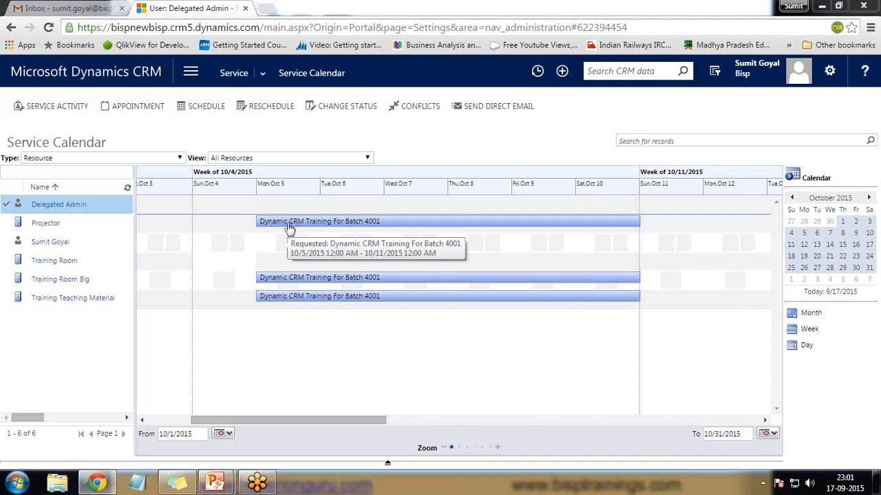
Step: Open Dynamic CRM Training For Batch 4001 from the Projector's schedule and mark the activity complete
left_click(290, 228)
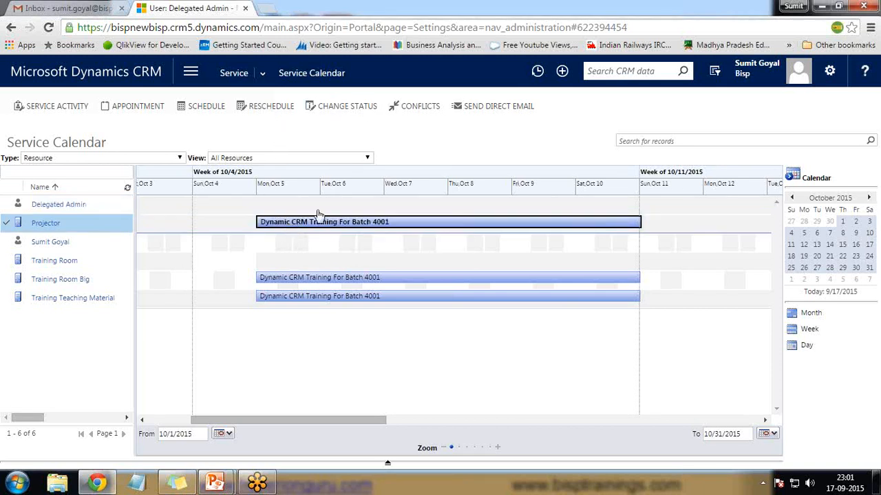
double_click(307, 223)
left_click_drag(330, 26, 295, 20)
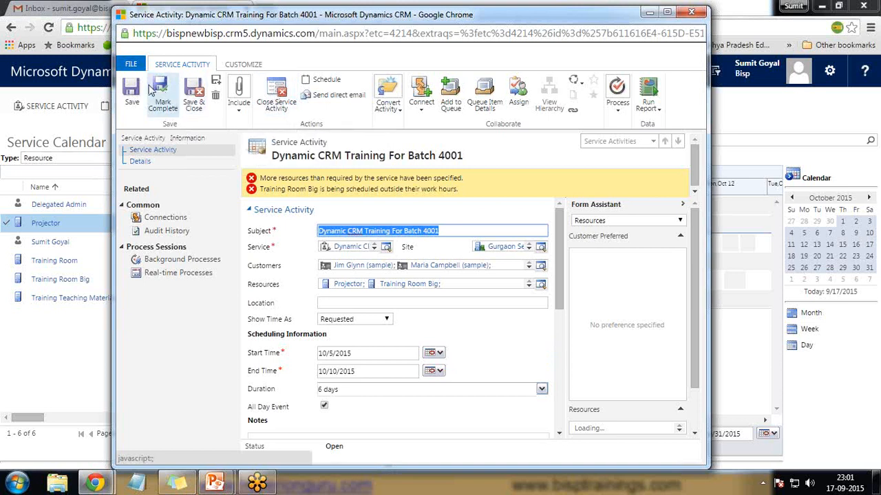
left_click(160, 104)
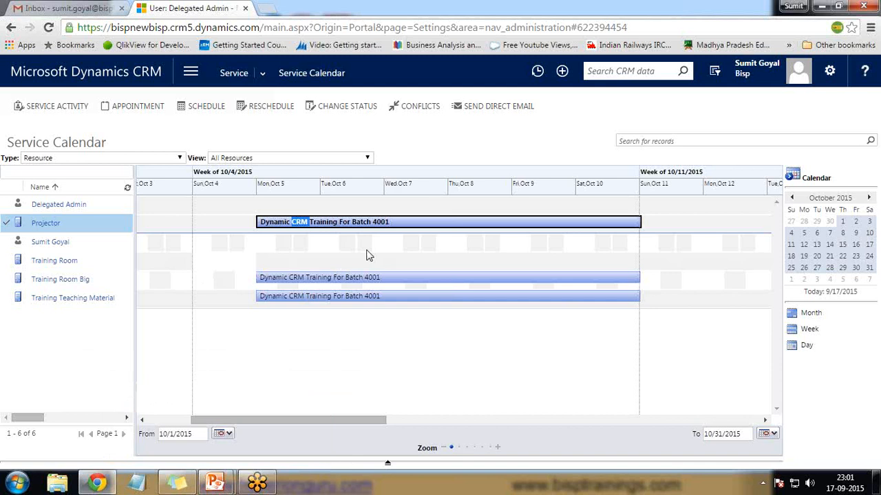
Step: Switch to the running PowerPoint slide show and go back to its title slide
mouse_move(215, 482)
left_click(292, 430)
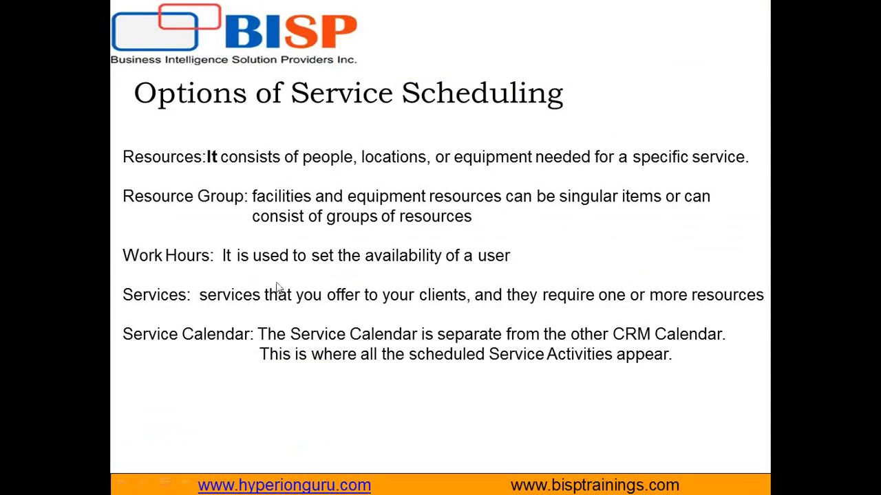
key("Left")
key("Left")
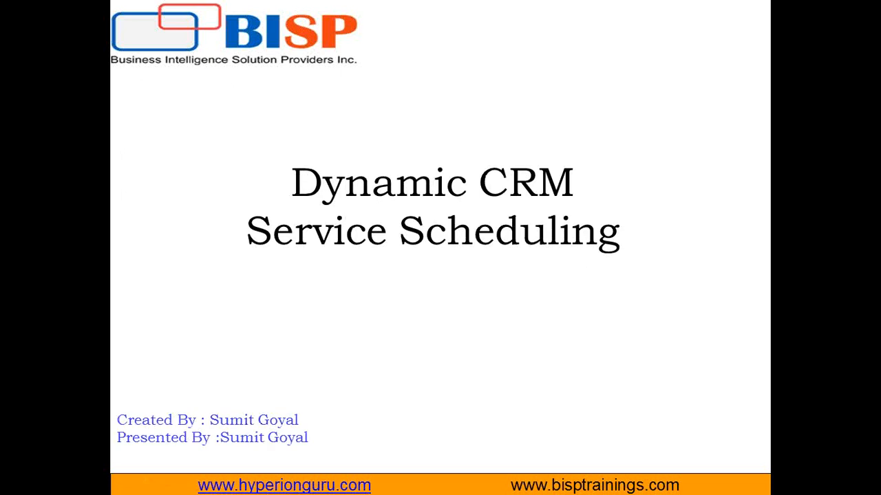